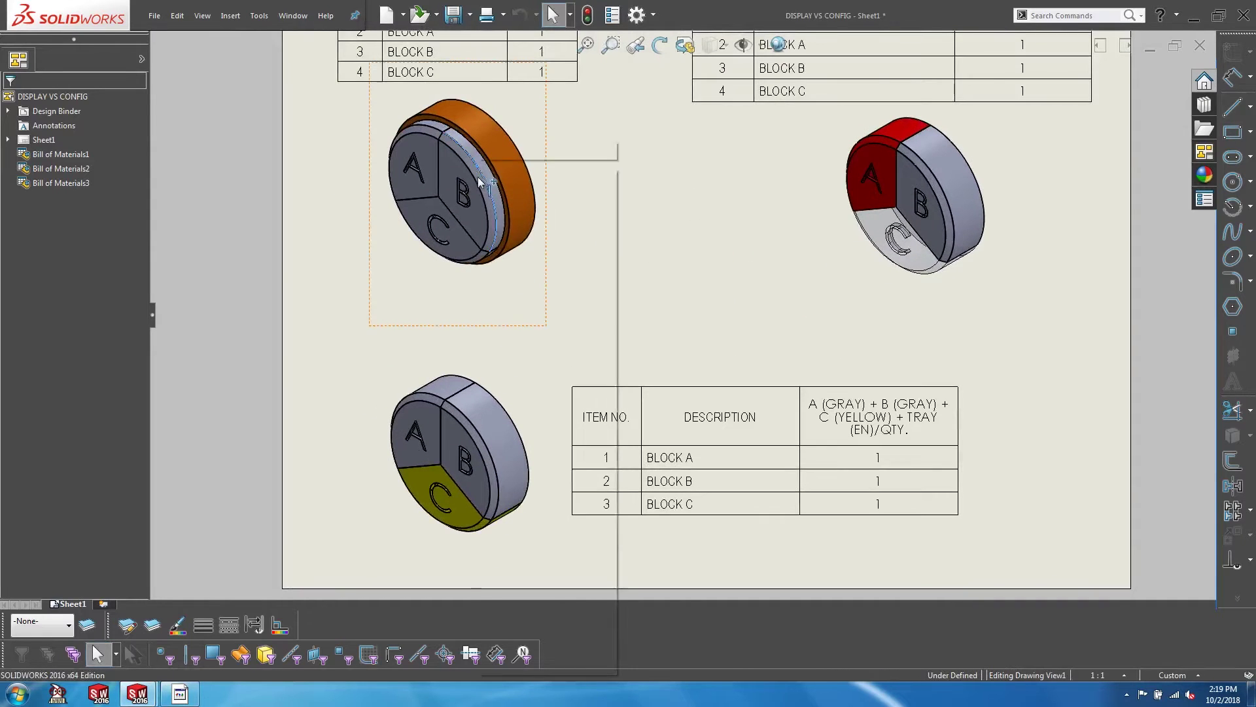
Open the puck assembly from the drawing view and start adding a new configuration.
right_click(481, 183)
click(530, 147)
right_click(58, 126)
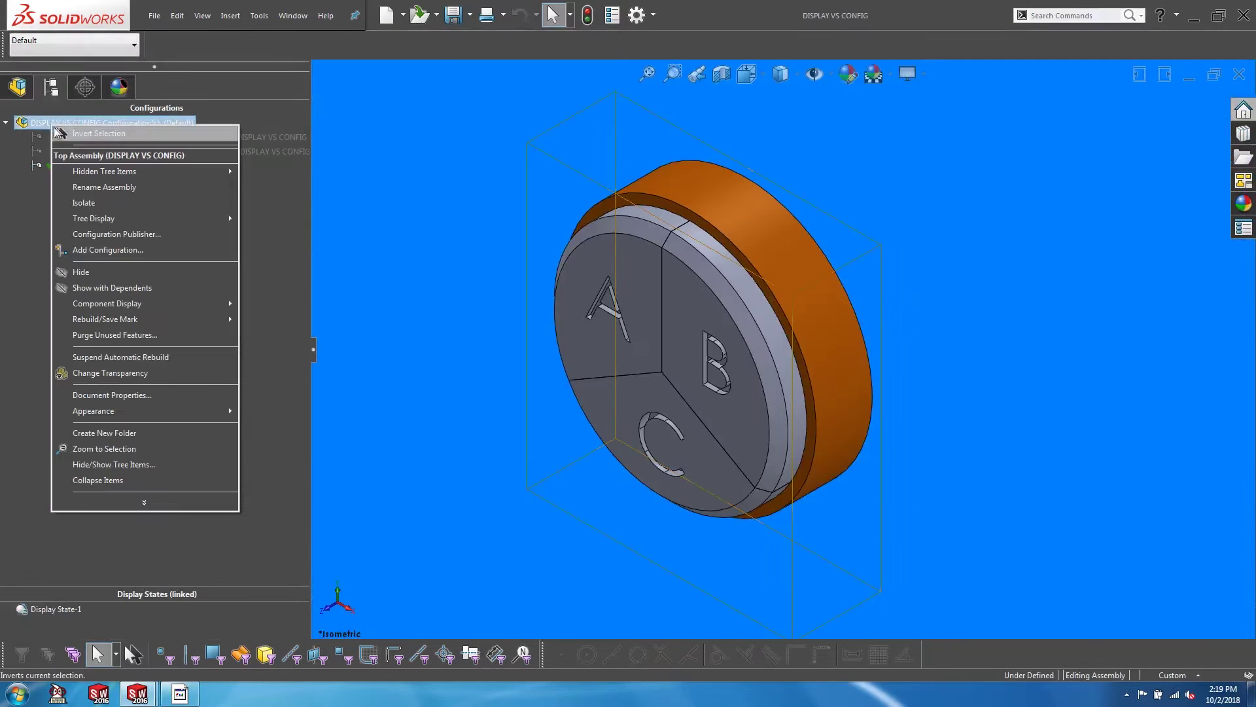
click(96, 245)
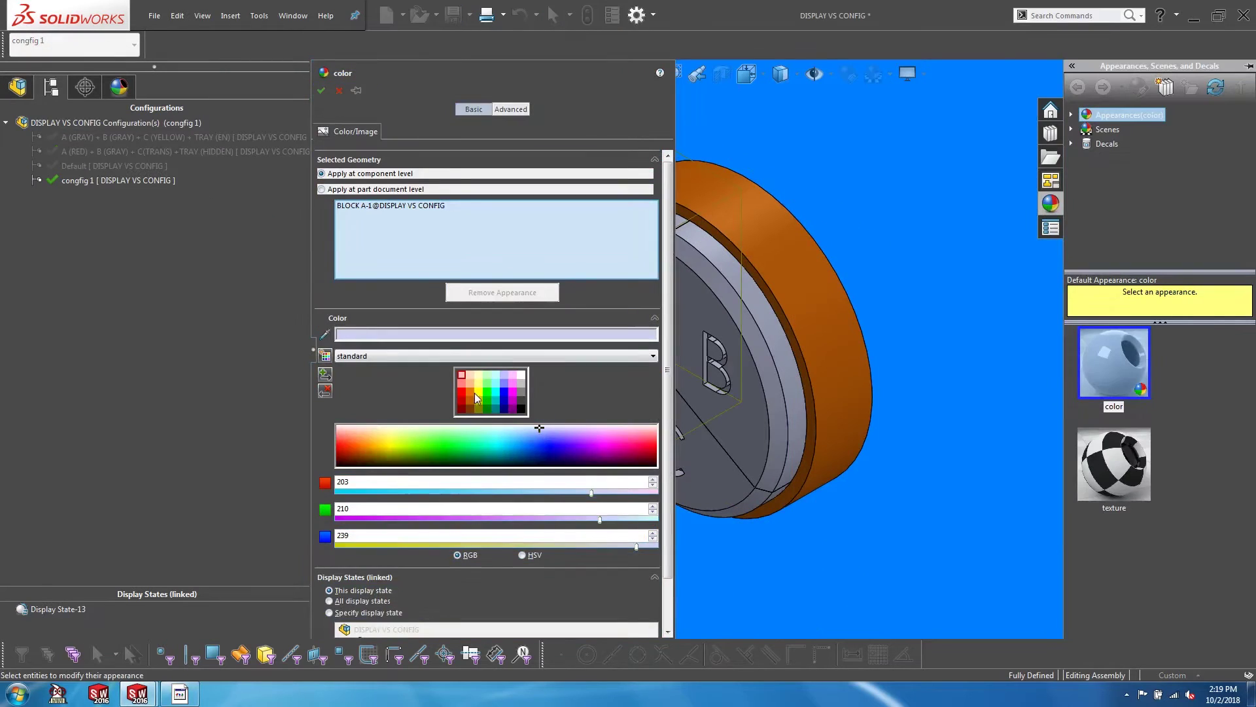
Colour block A dark blue.
click(504, 400)
click(322, 90)
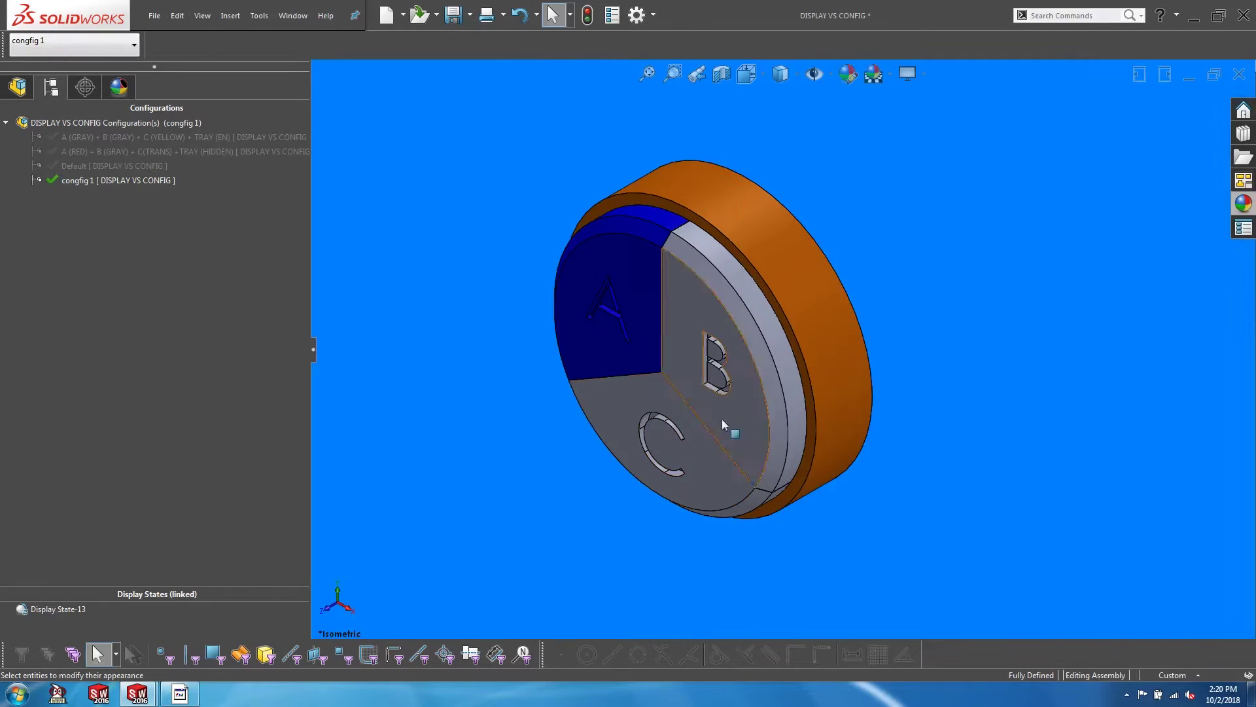
right_click(724, 425)
click(497, 275)
Colour block C green.
right_click(612, 419)
click(654, 143)
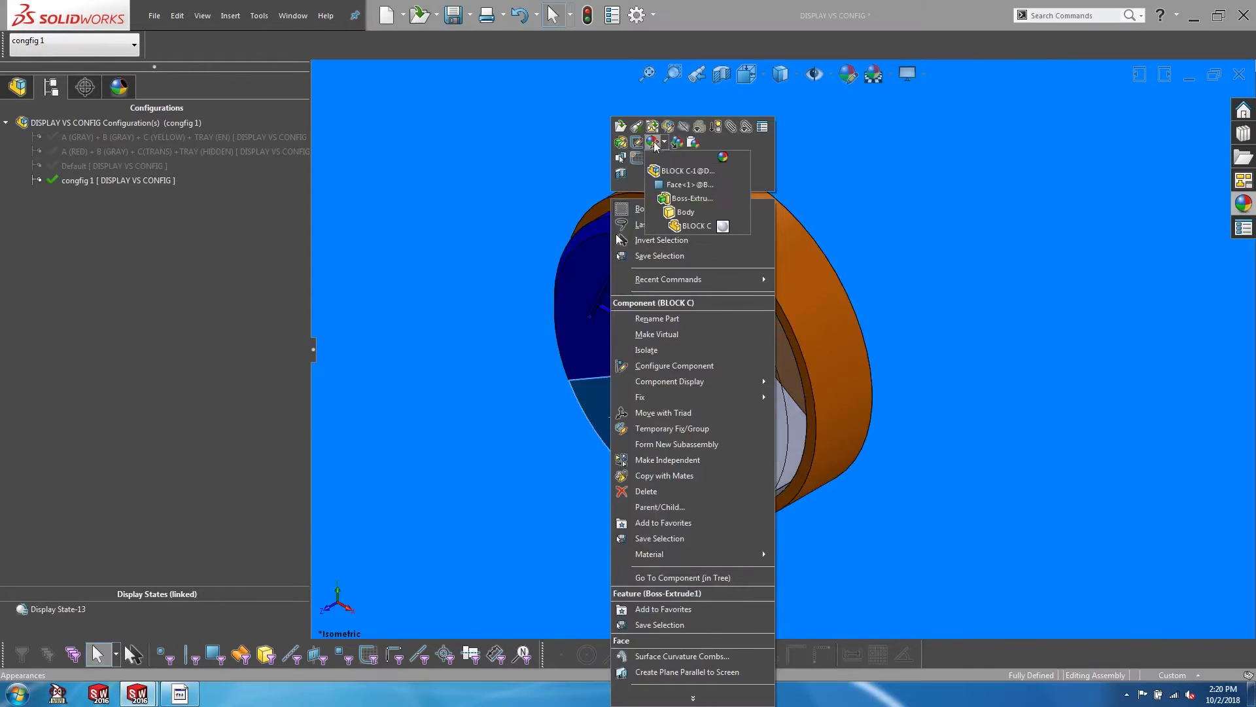
click(688, 171)
click(491, 393)
click(322, 91)
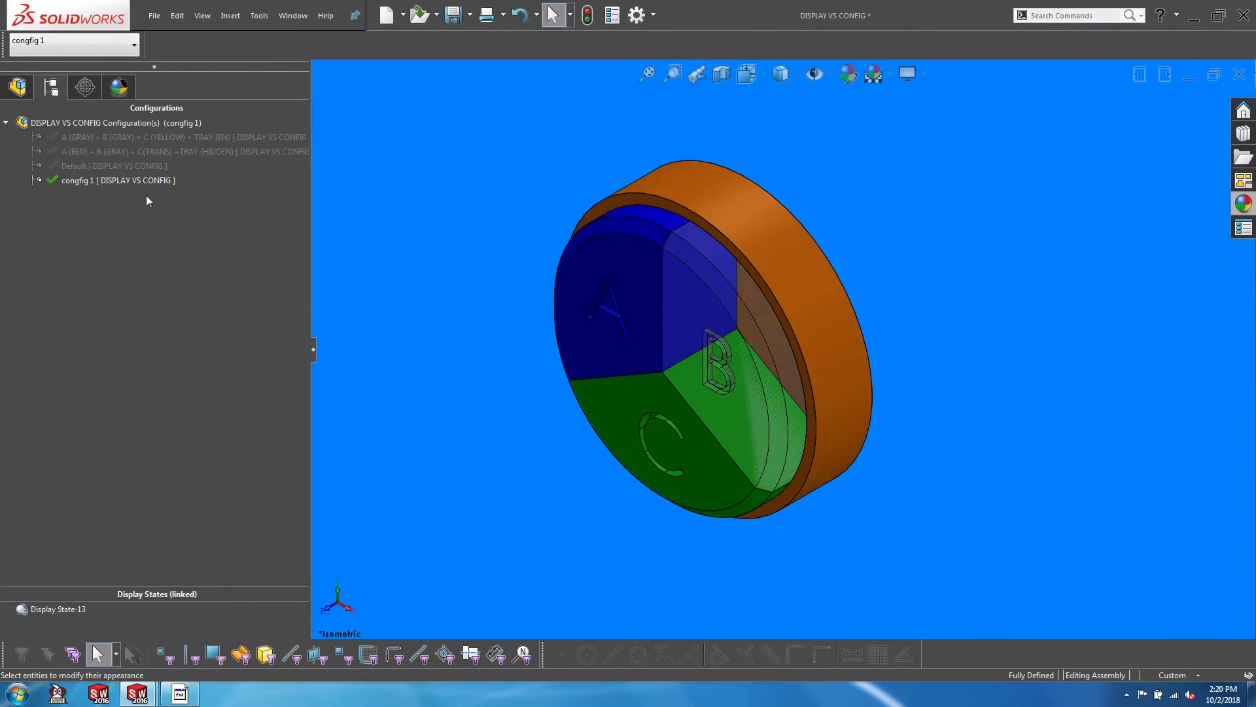
Switch to the yellow-C configuration, then to the red-A, transparent-C configuration.
click(62, 43)
click(62, 55)
click(62, 44)
click(62, 68)
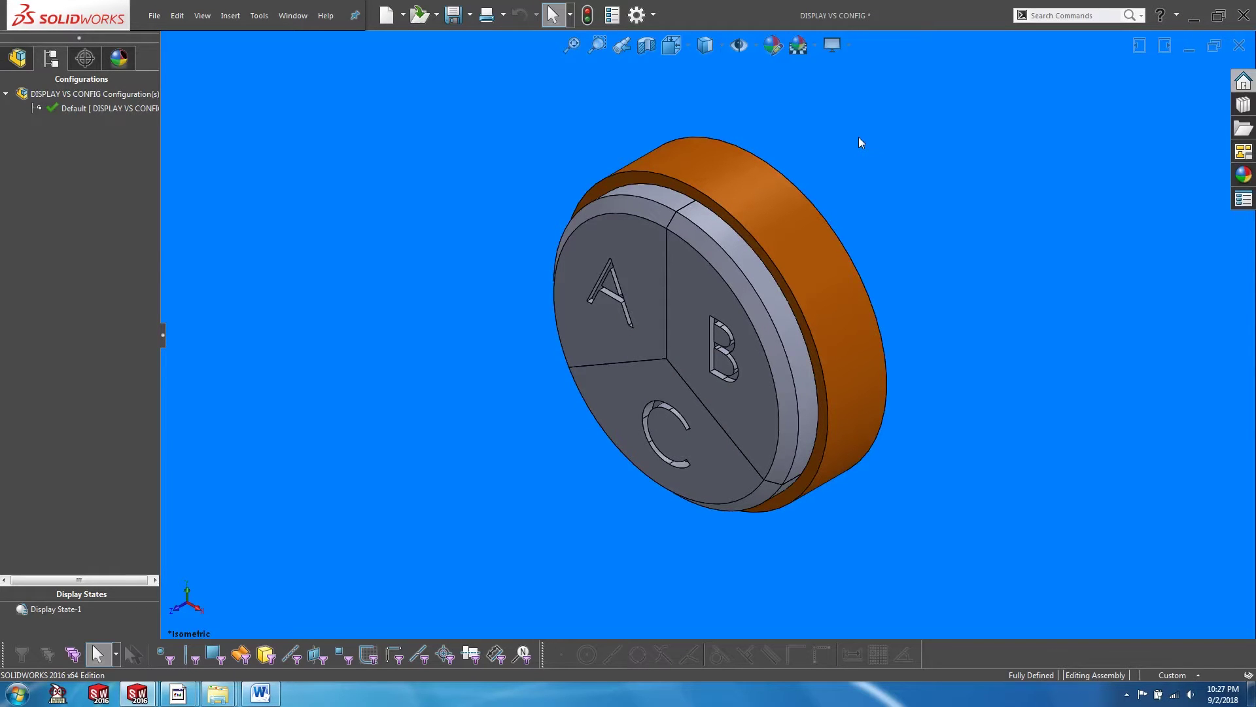
Turn on the Configurations toolbar from the toolbar list.
right_click(896, 10)
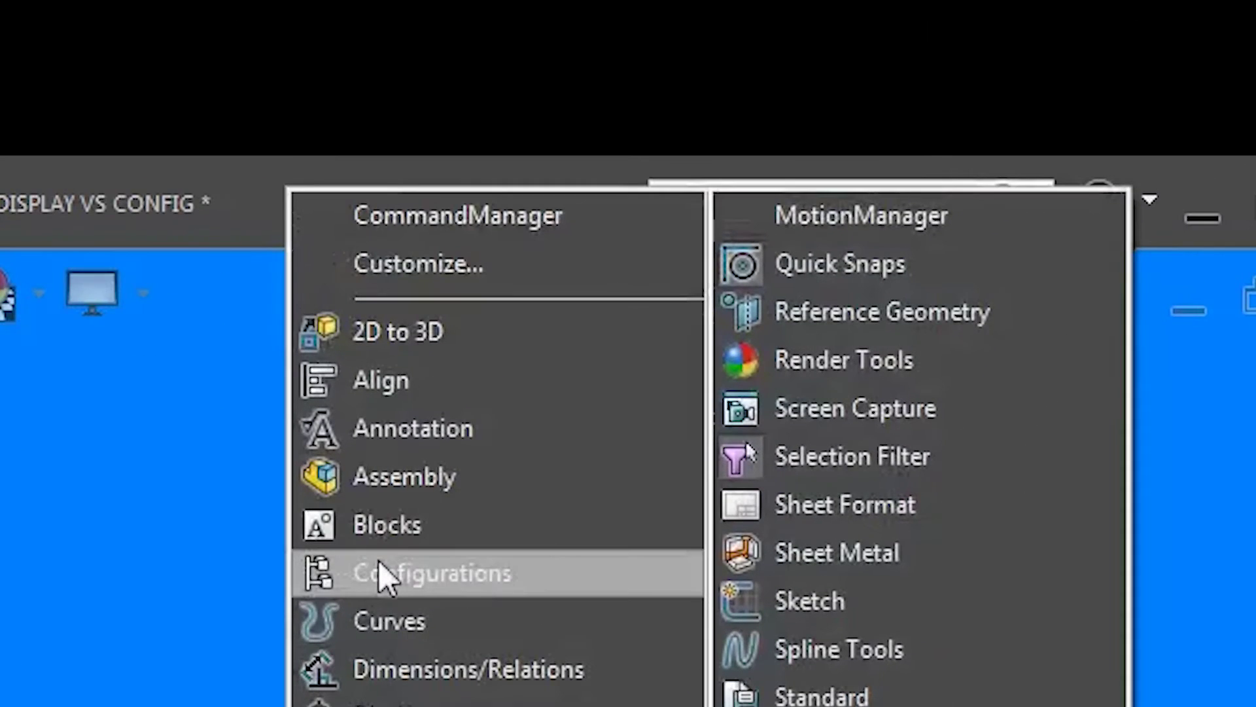
click(379, 565)
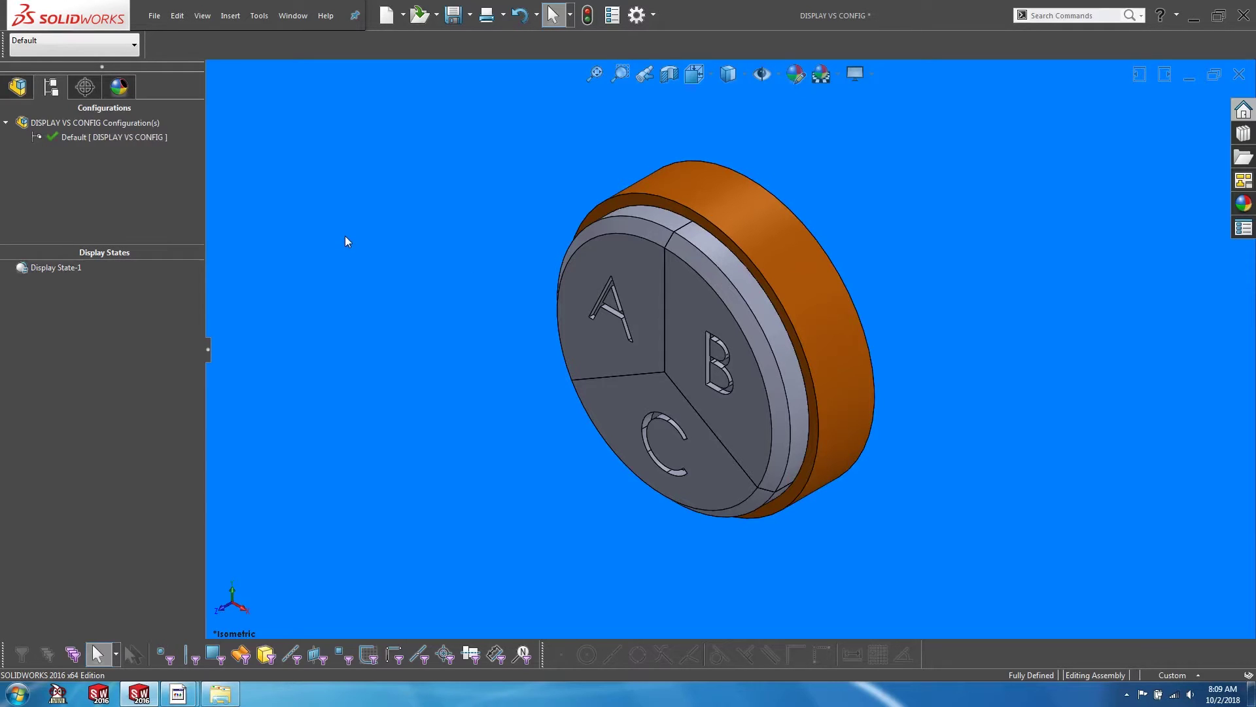
With Default selected, set Display State-1's properties to link display states to configurations.
click(65, 139)
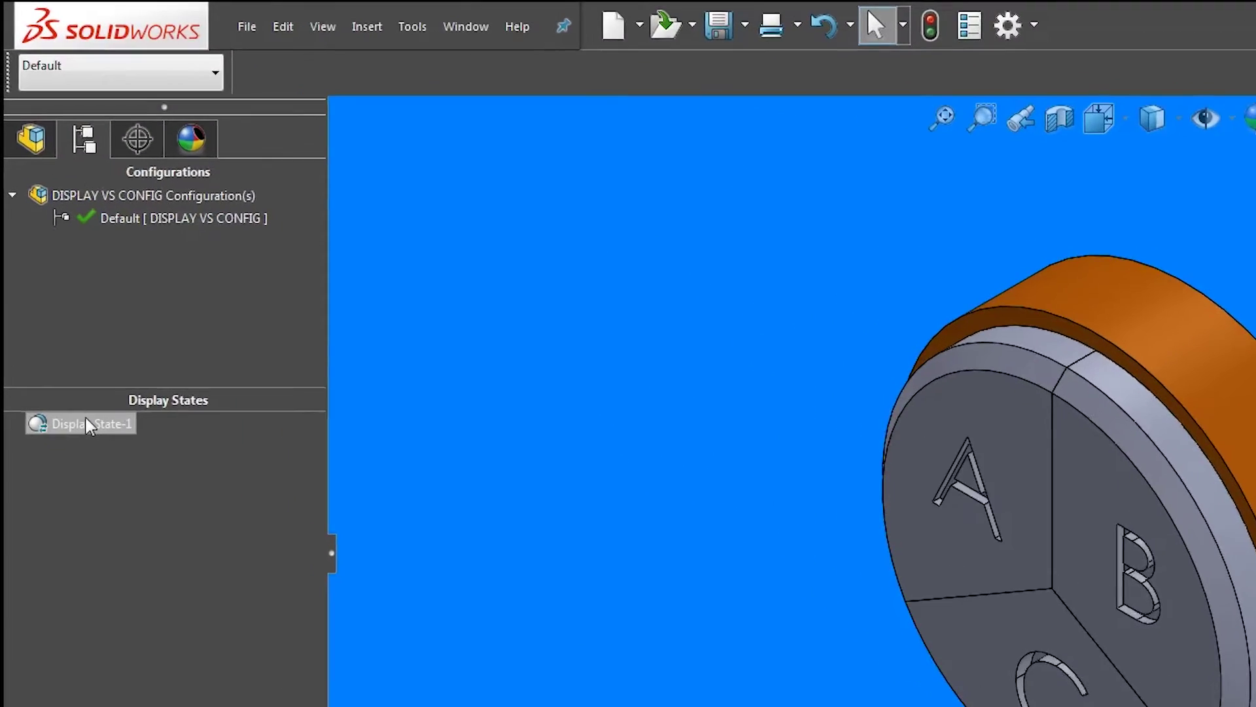
right_click(52, 265)
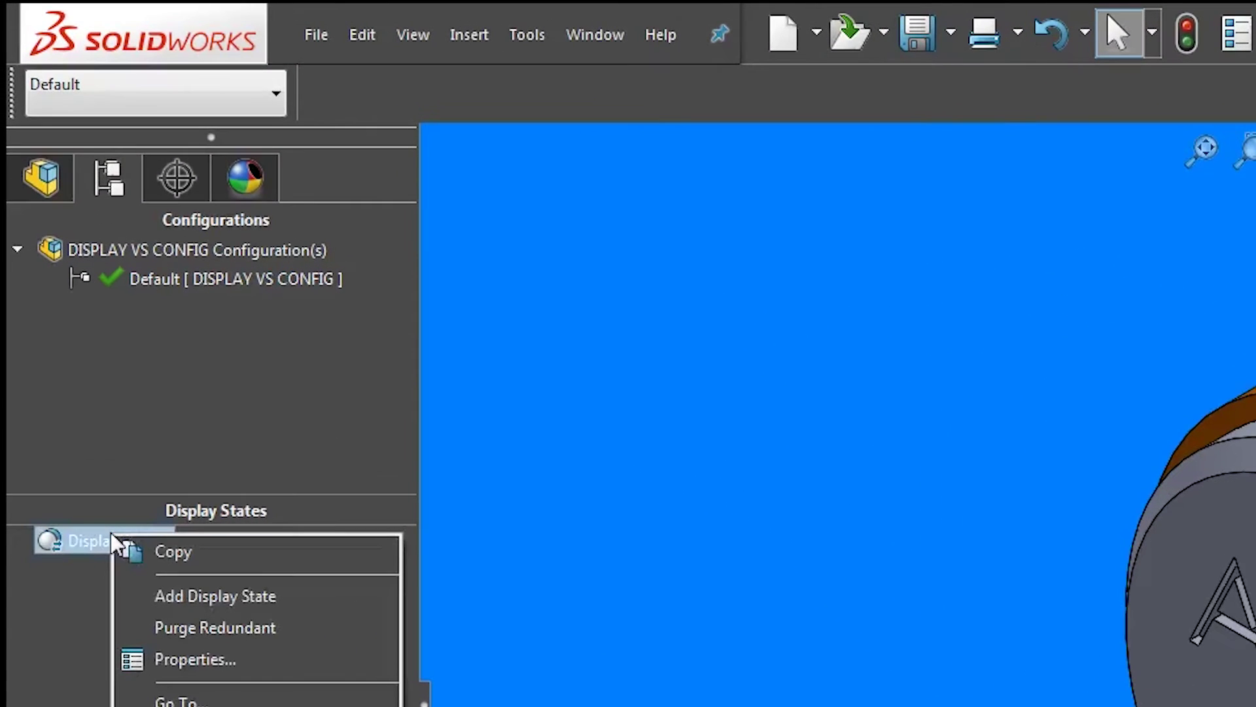
click(175, 659)
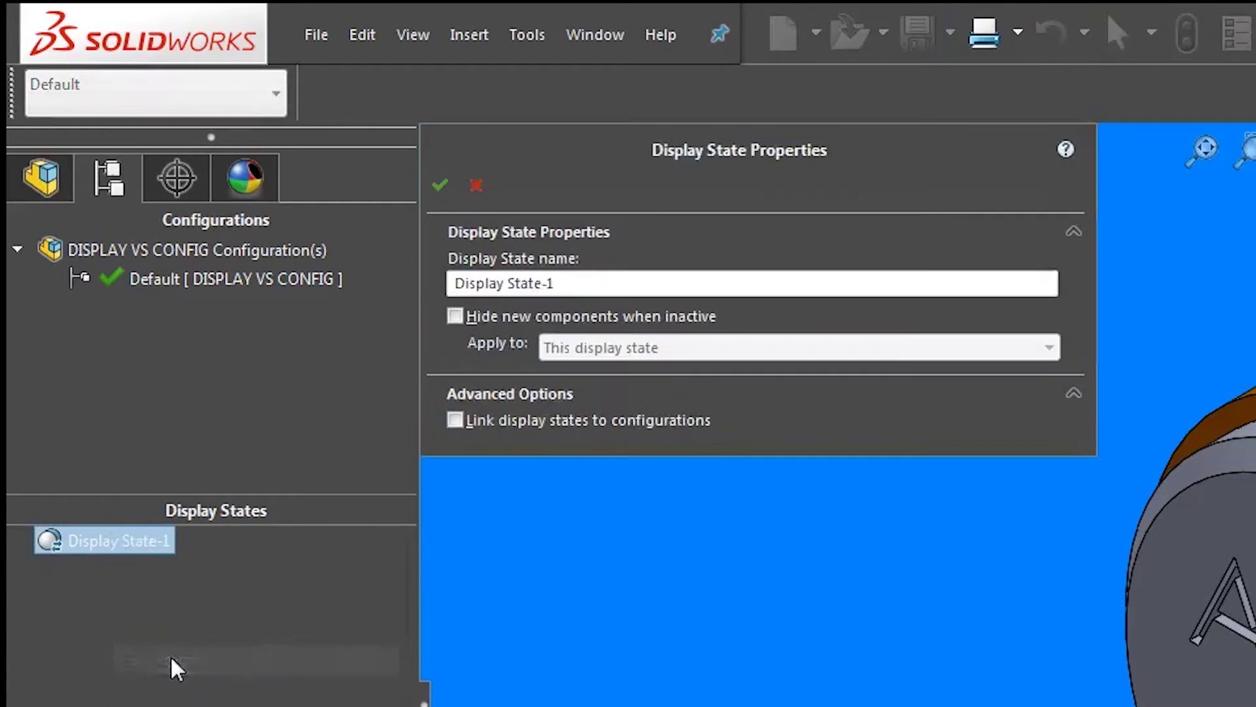
click(455, 420)
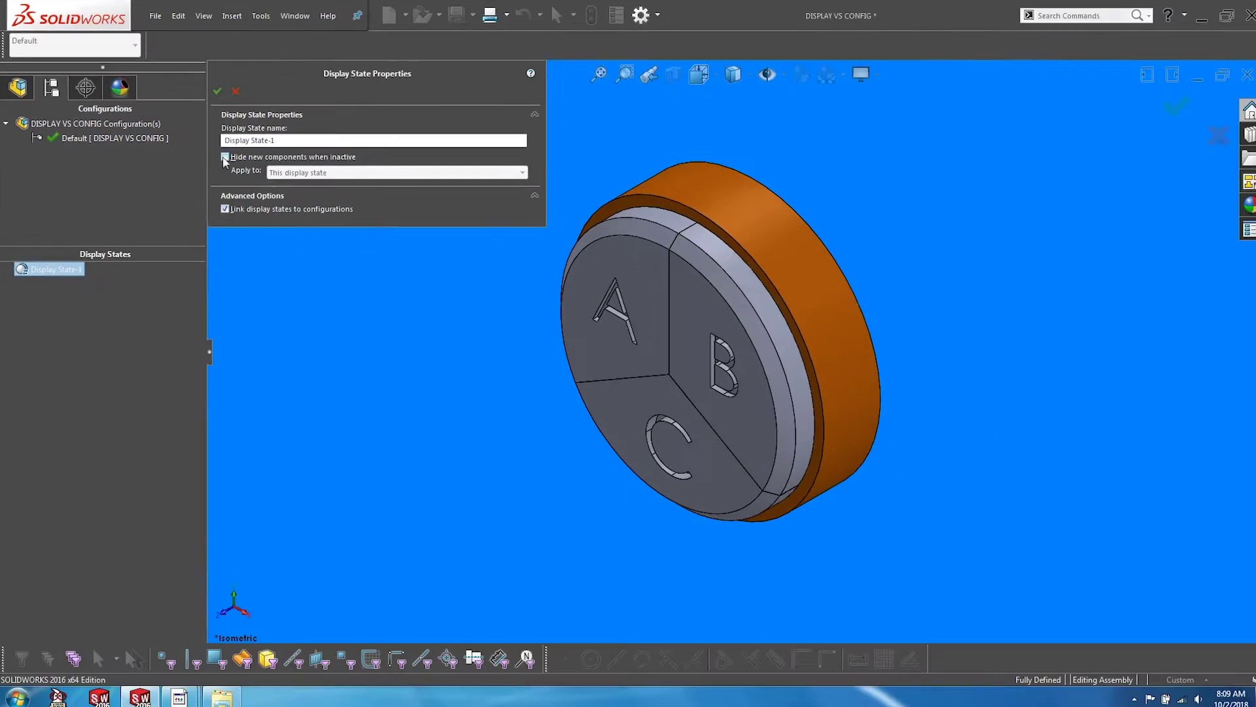
click(216, 91)
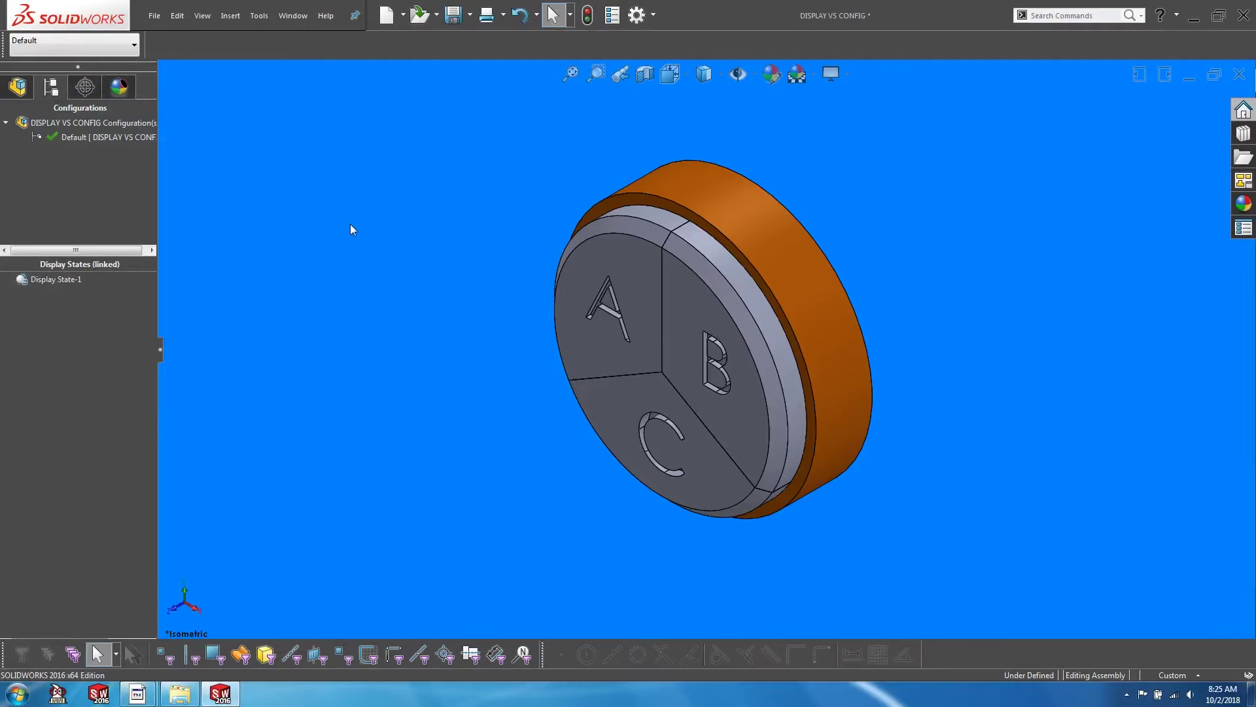
Add a configuration named 'test', then return to the Default configuration.
click(65, 124)
right_click(65, 125)
click(105, 252)
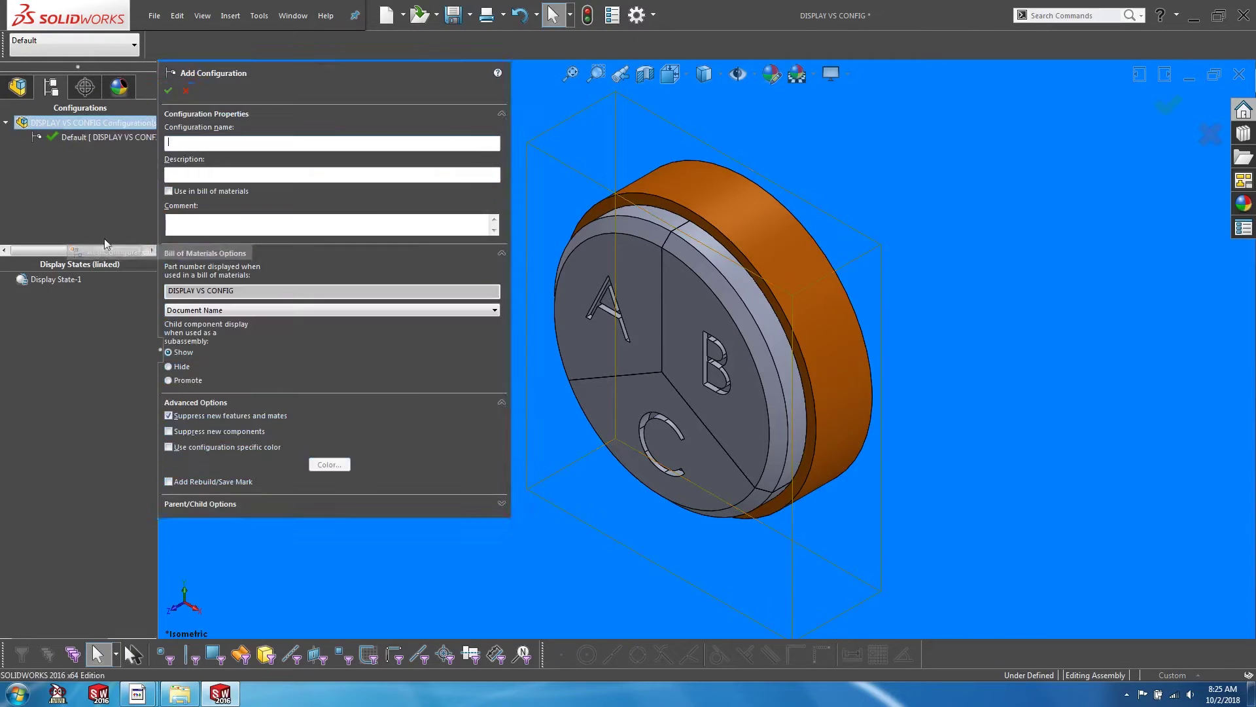
text(test)
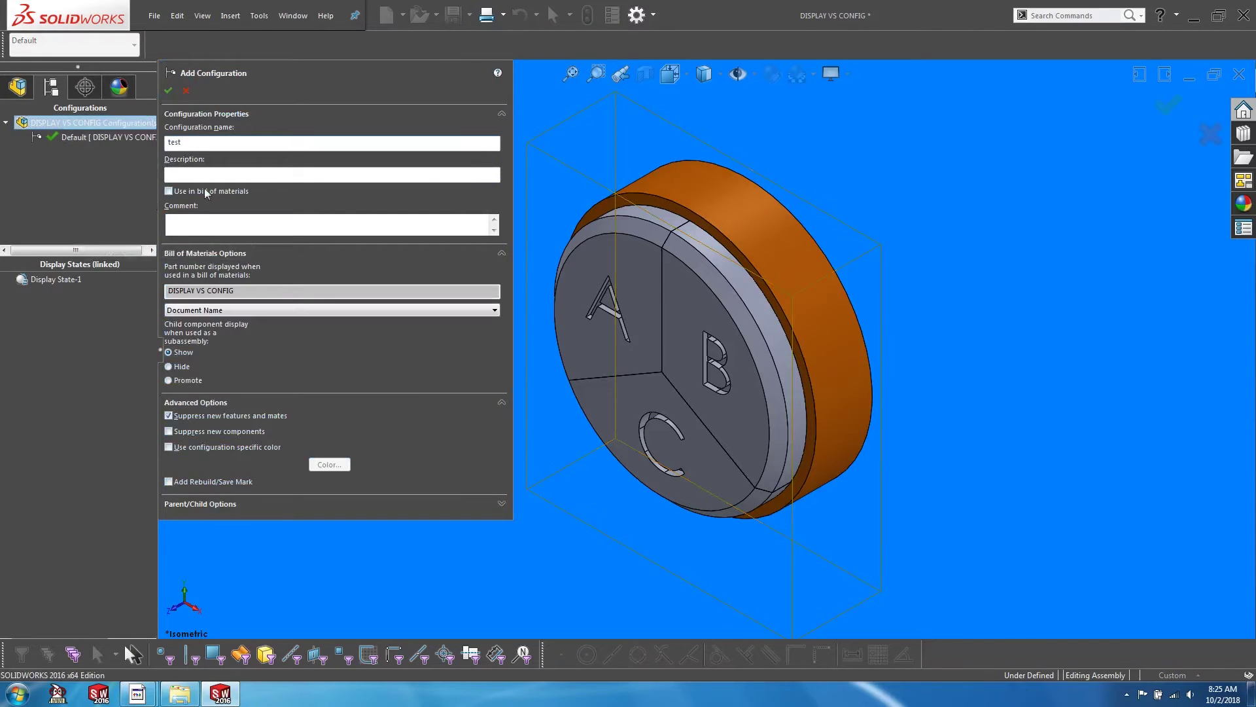
click(168, 90)
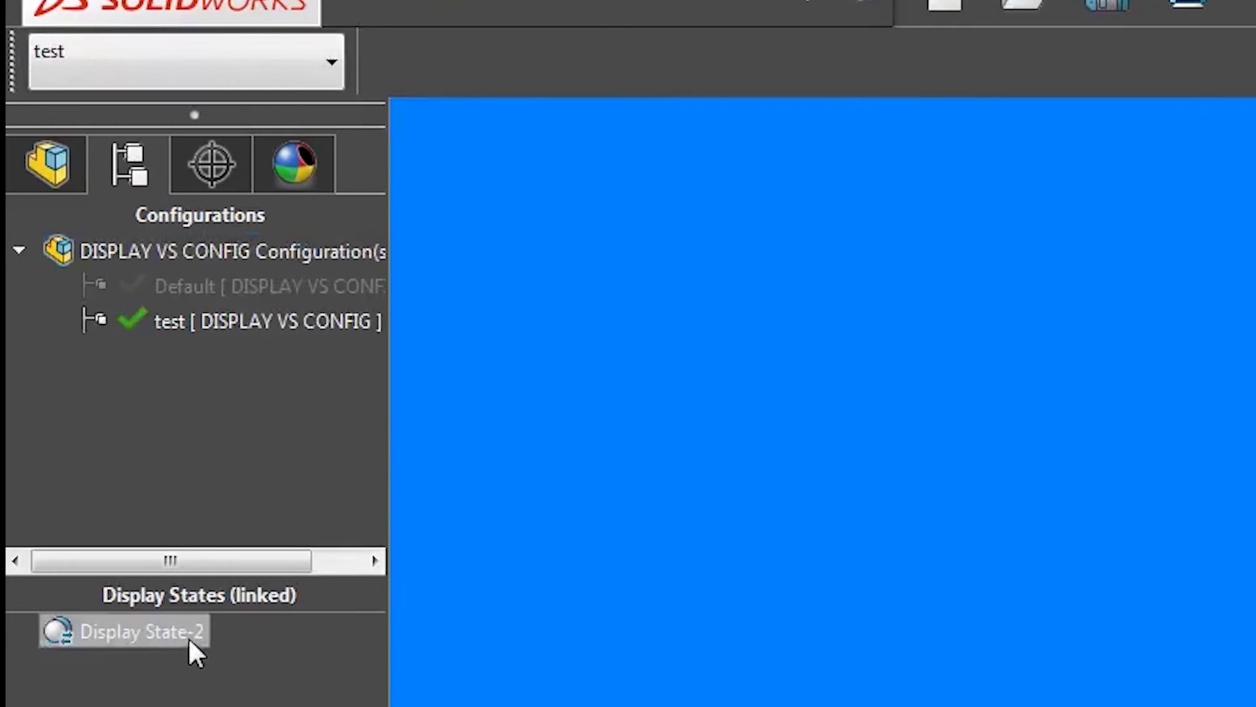
click(135, 76)
click(128, 105)
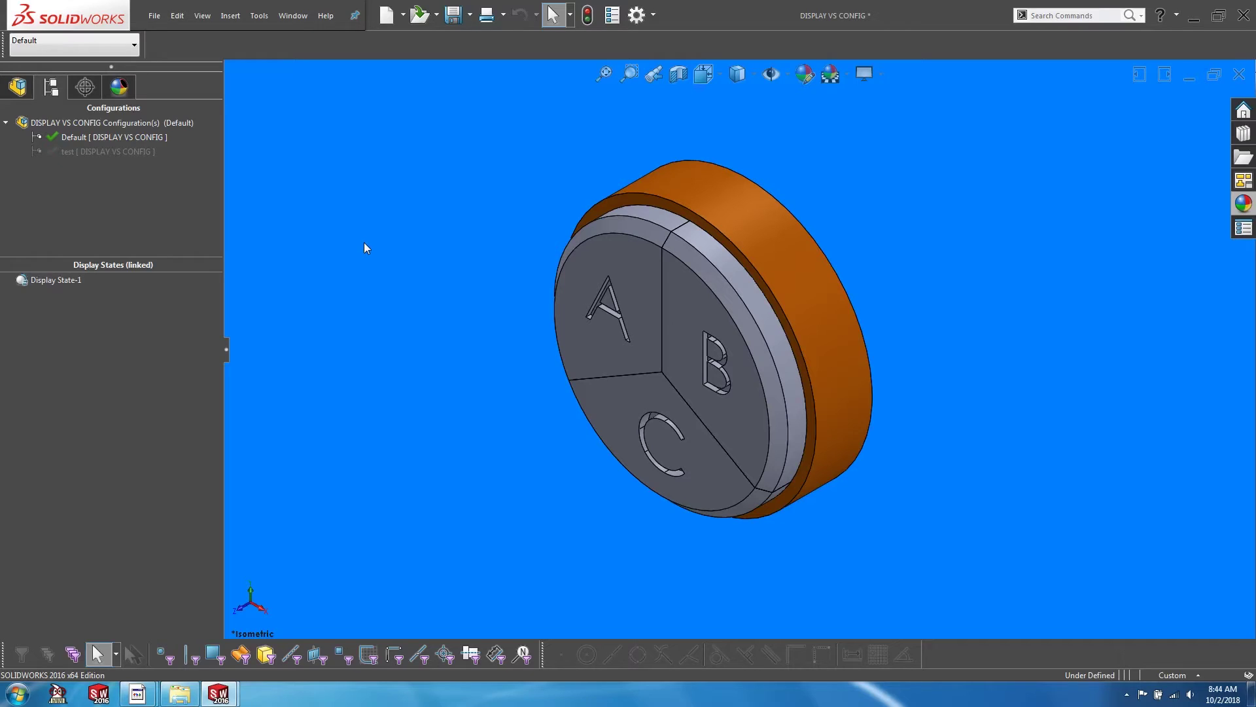
In the test configuration, colour block A pure red at component level and make block C transparent.
click(66, 40)
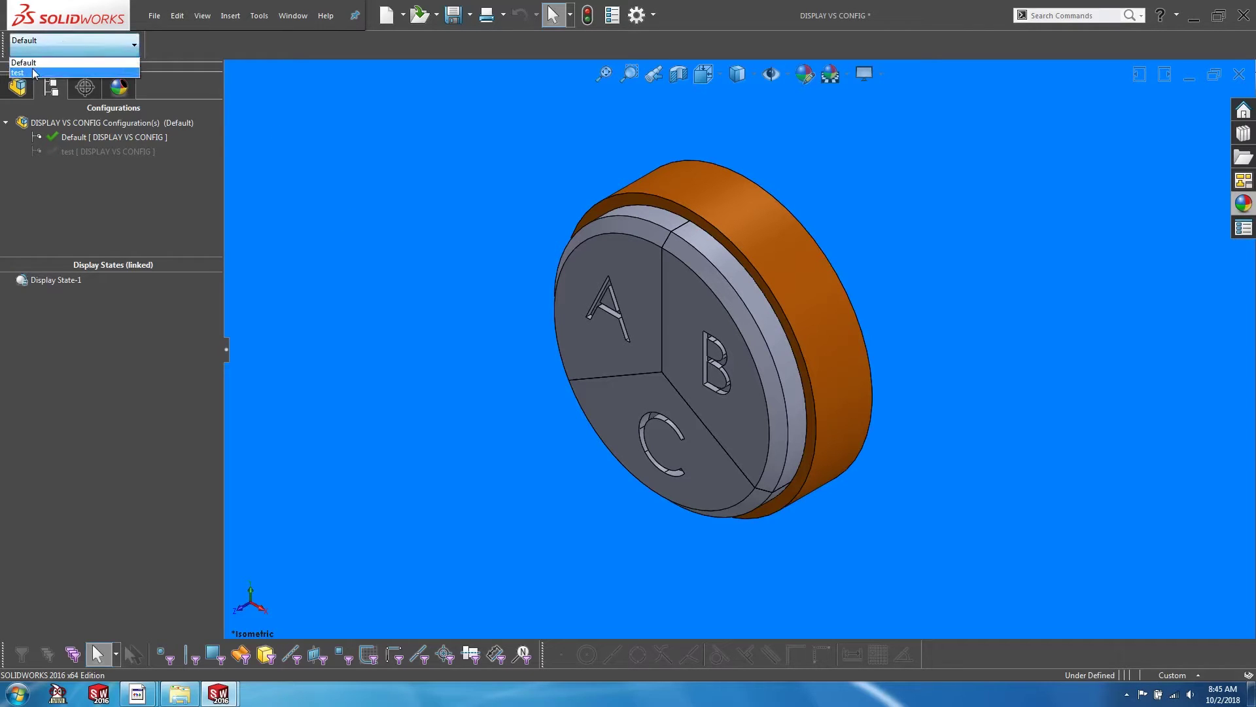
click(33, 68)
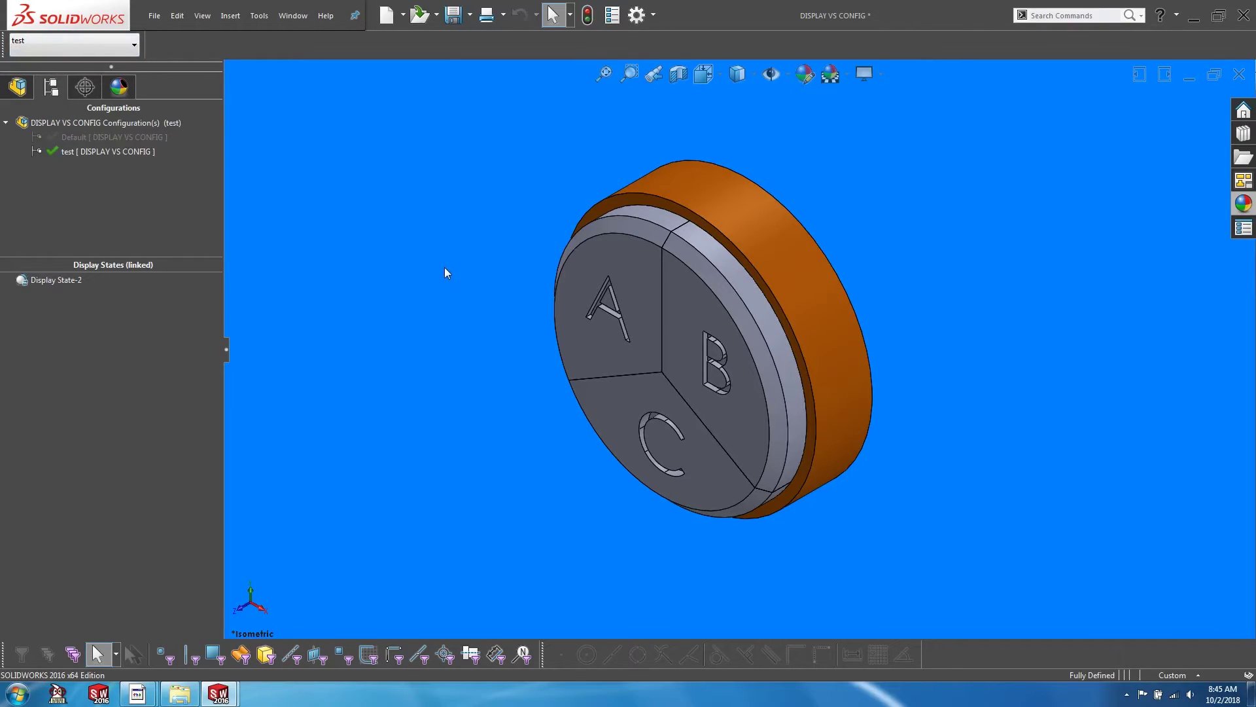
right_click(612, 287)
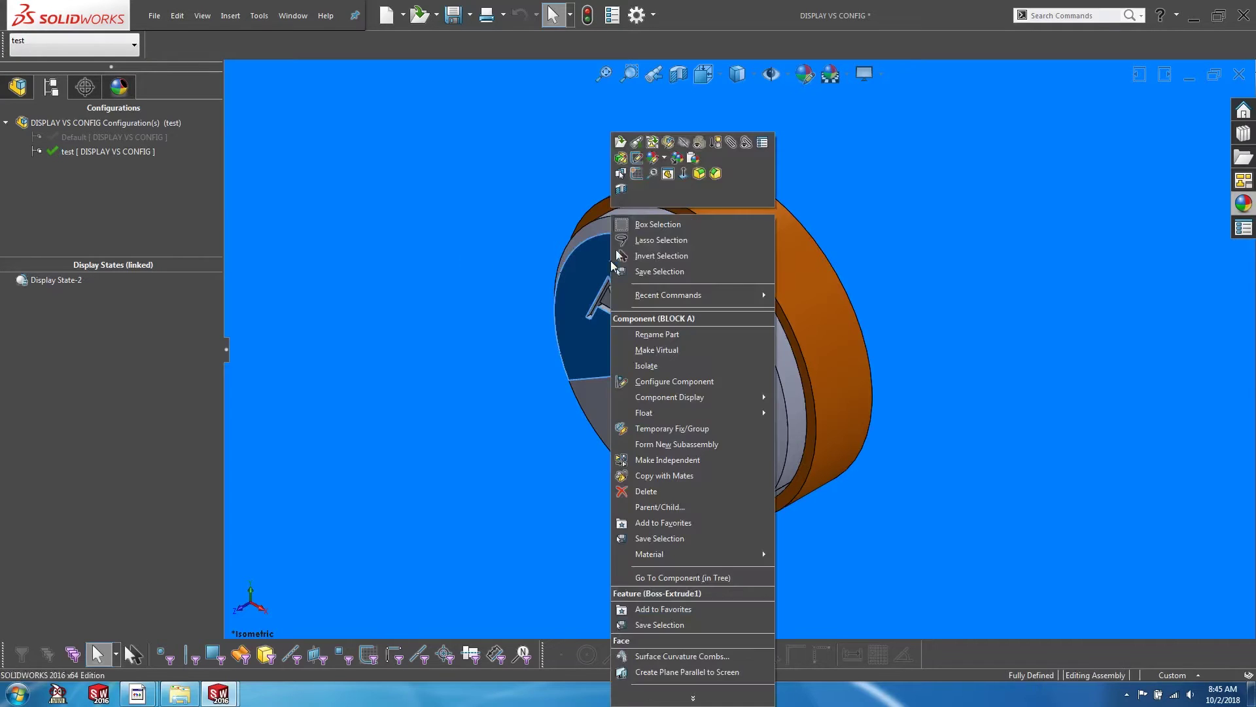
click(666, 162)
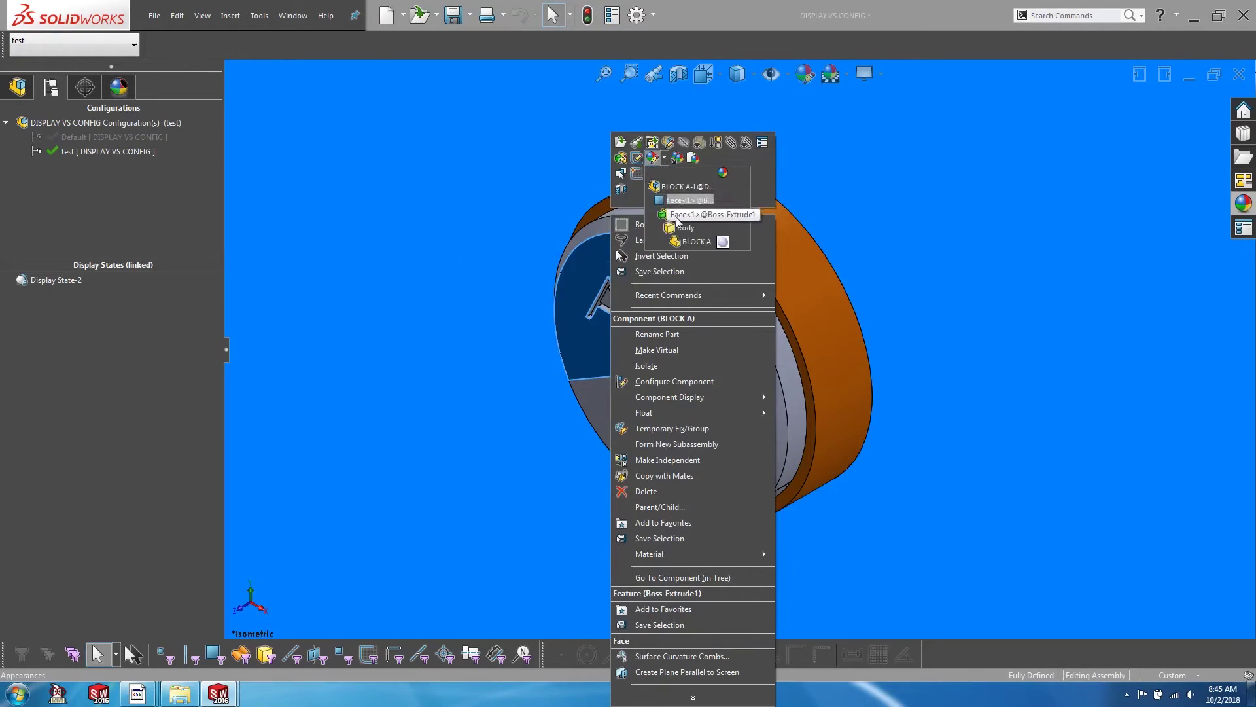
click(693, 240)
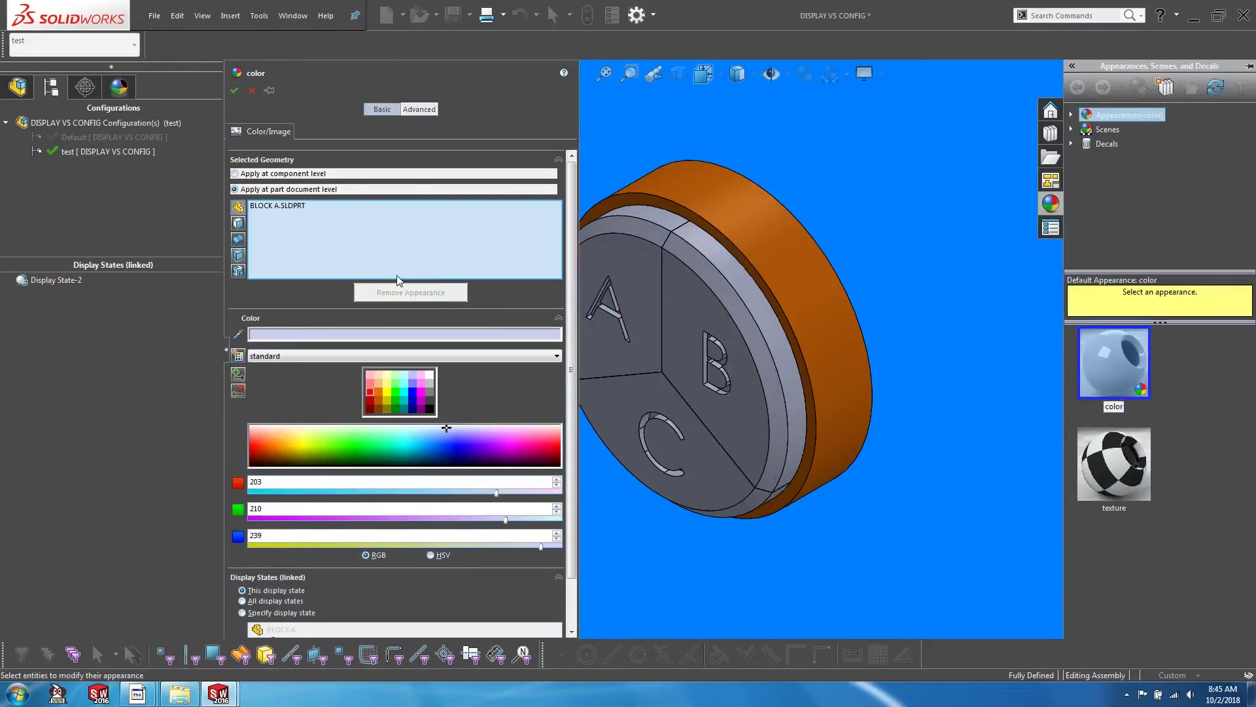
click(233, 173)
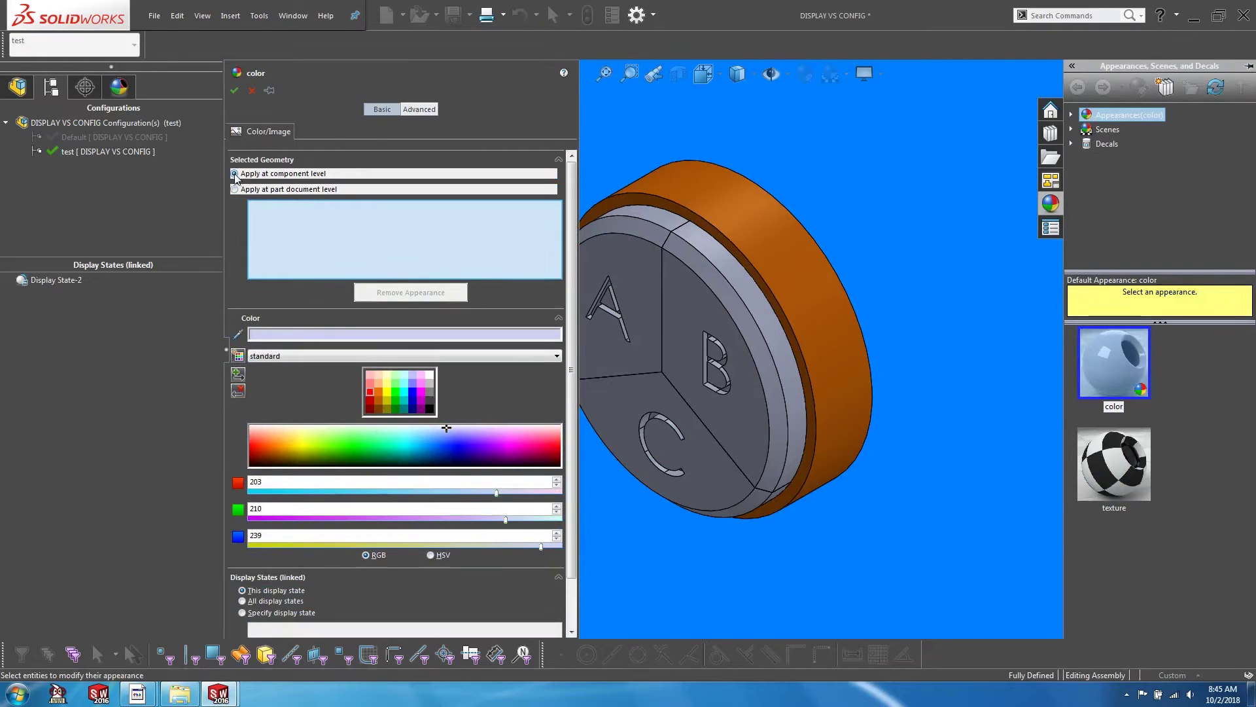
click(370, 392)
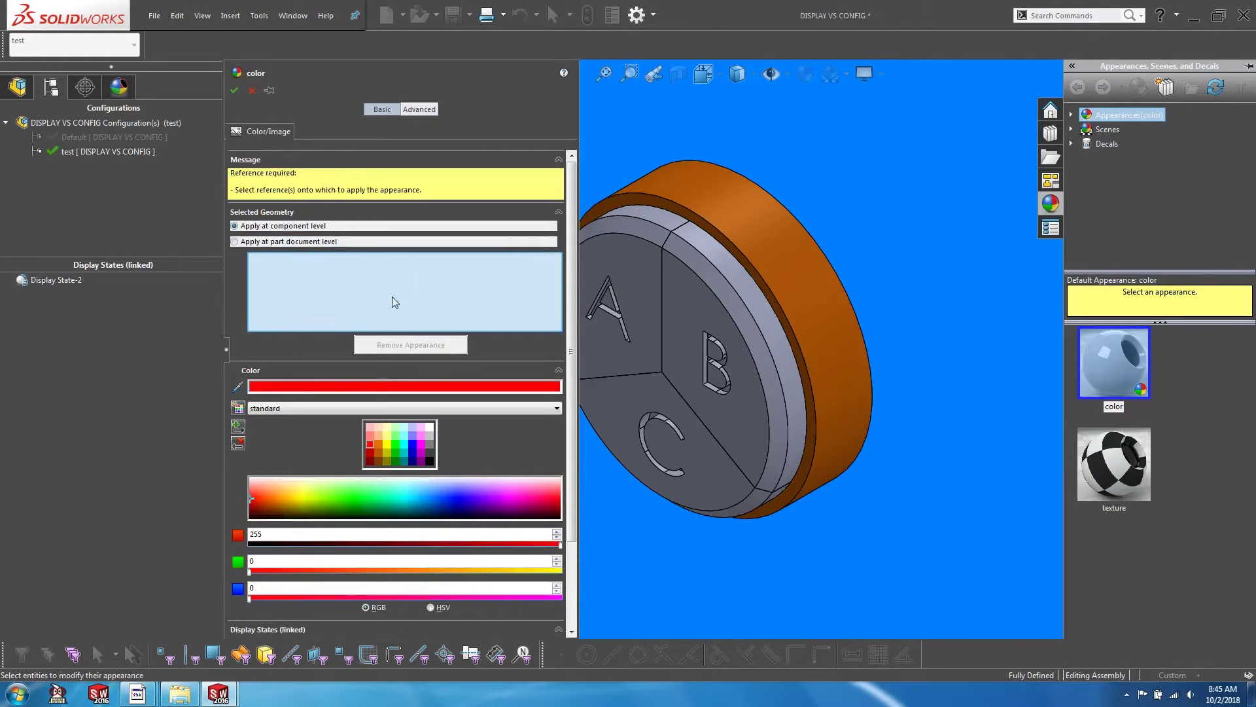
click(631, 327)
click(235, 91)
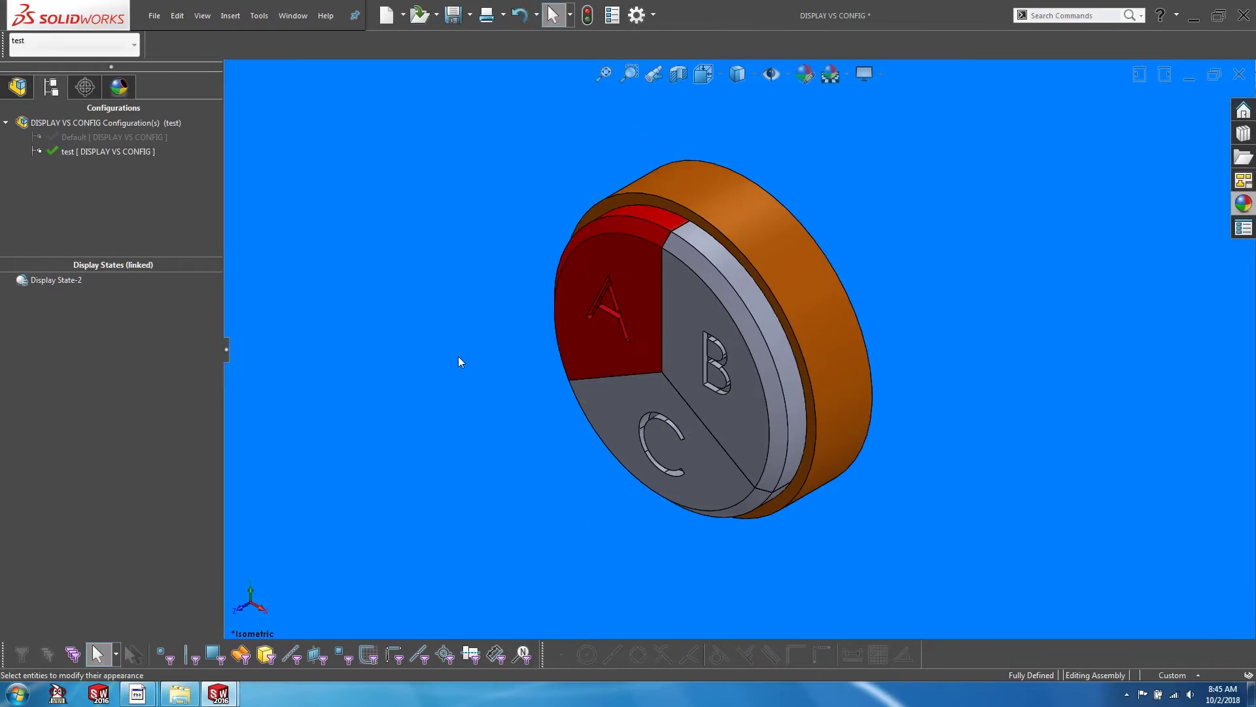
right_click(619, 410)
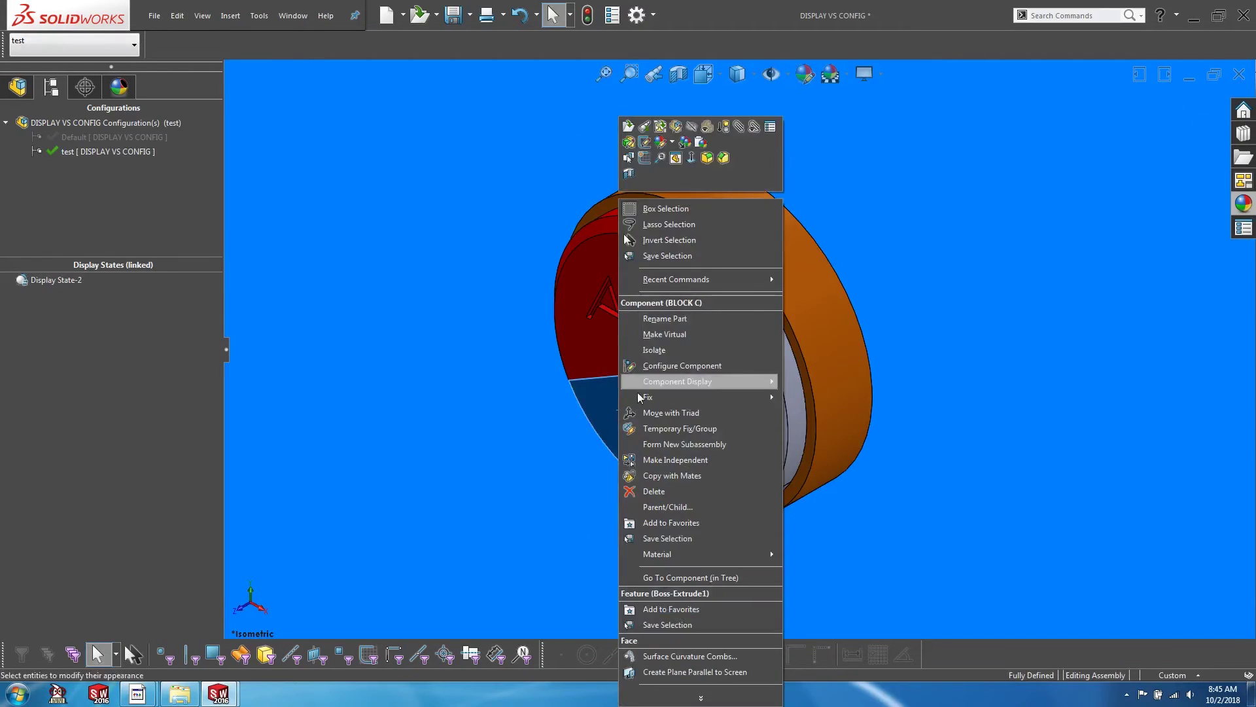
click(708, 127)
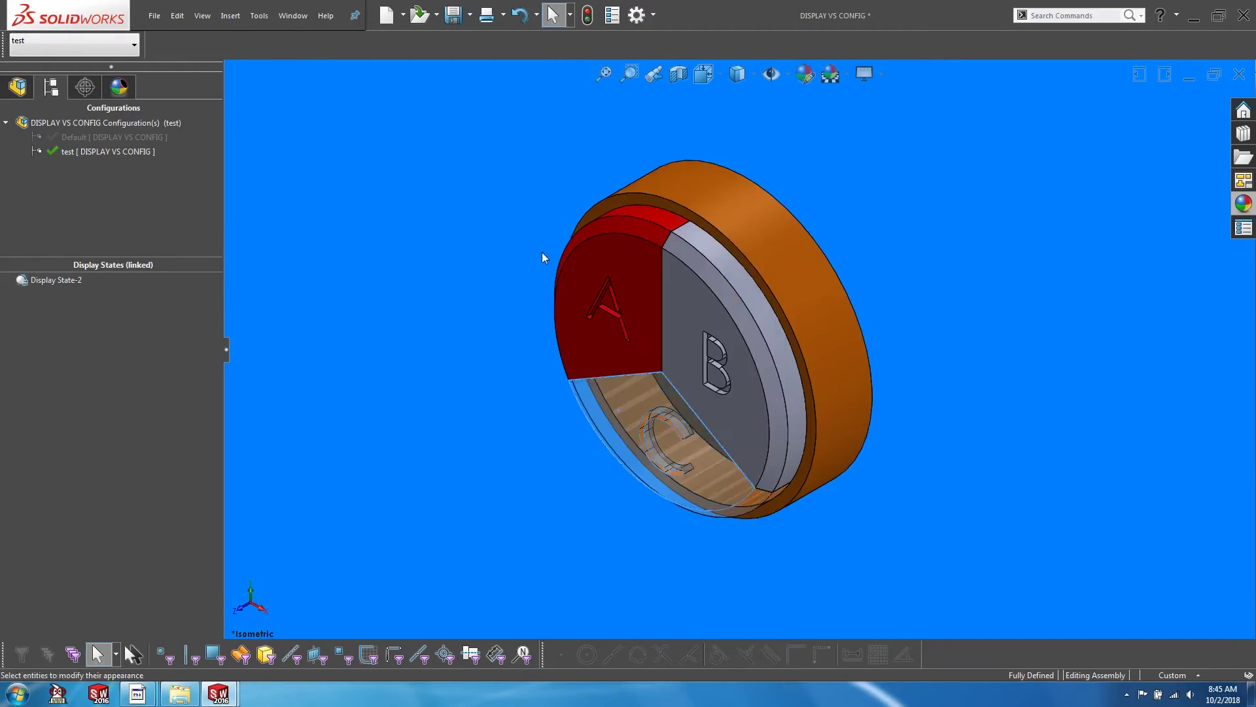
Apply Change Transparency to the tray, then clear the selection.
right_click(725, 202)
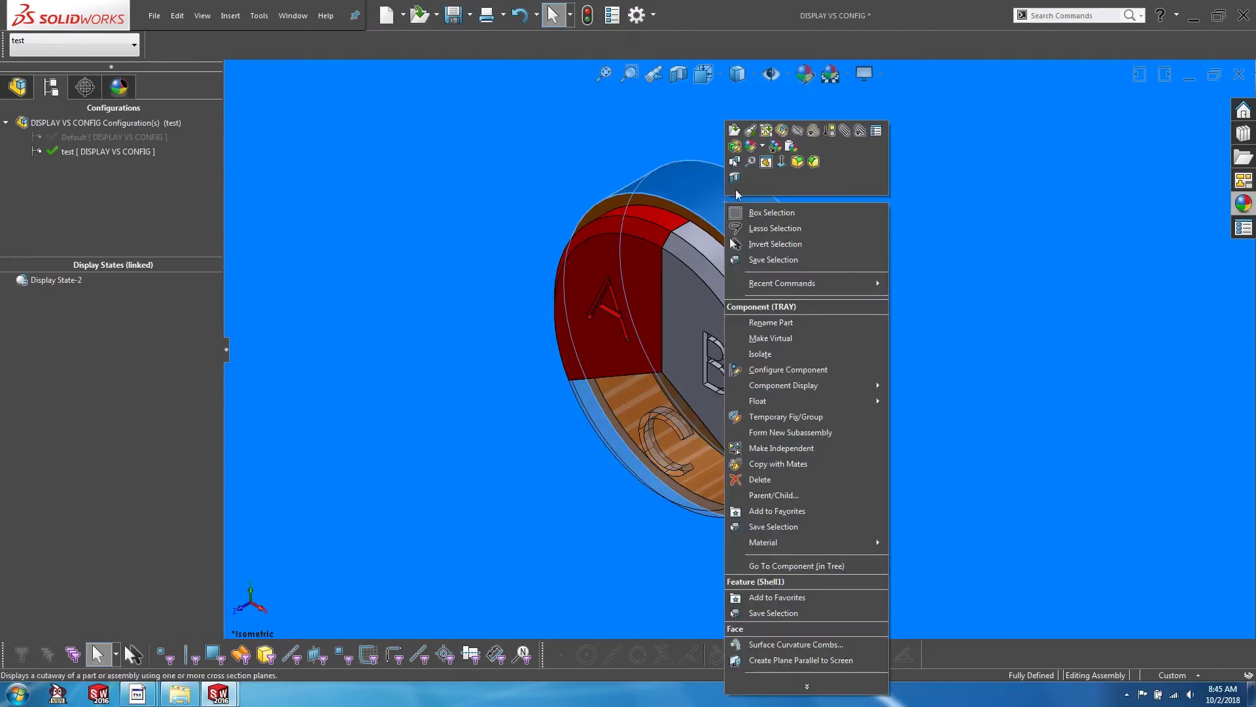
click(807, 130)
click(395, 237)
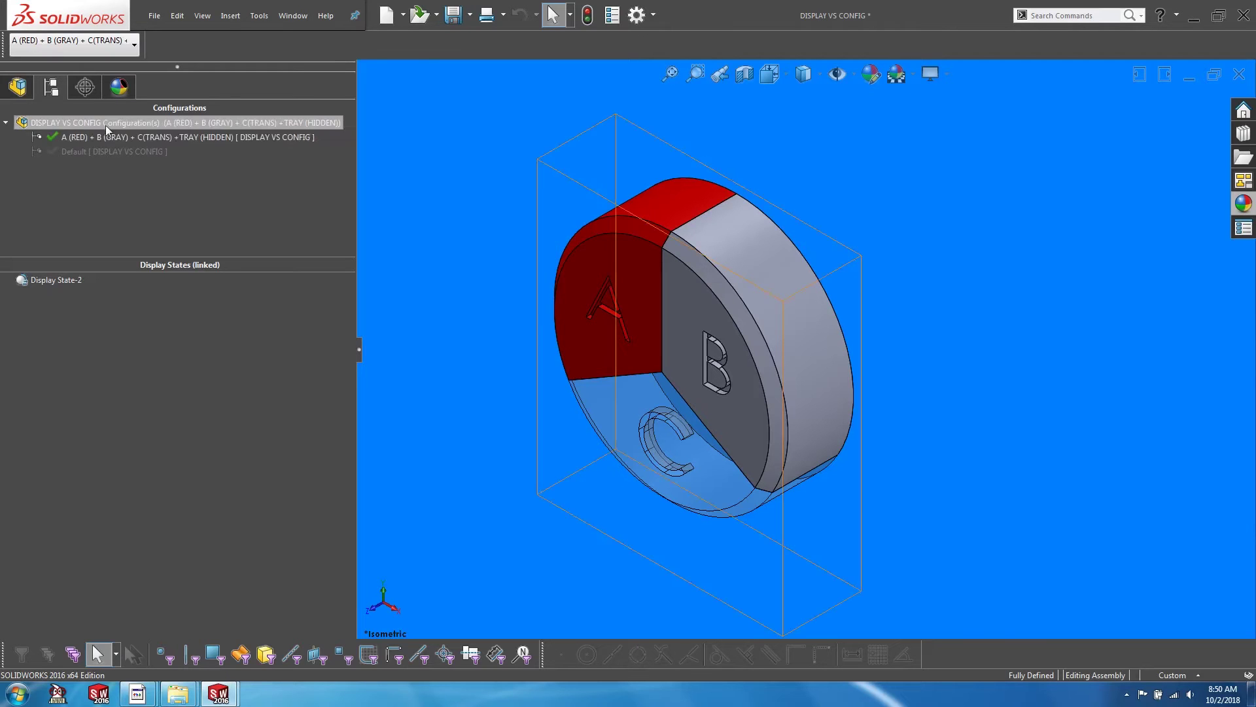
Compare the Default and red-A configurations, then select the drawing's right-hand bill of materials.
click(58, 52)
click(41, 69)
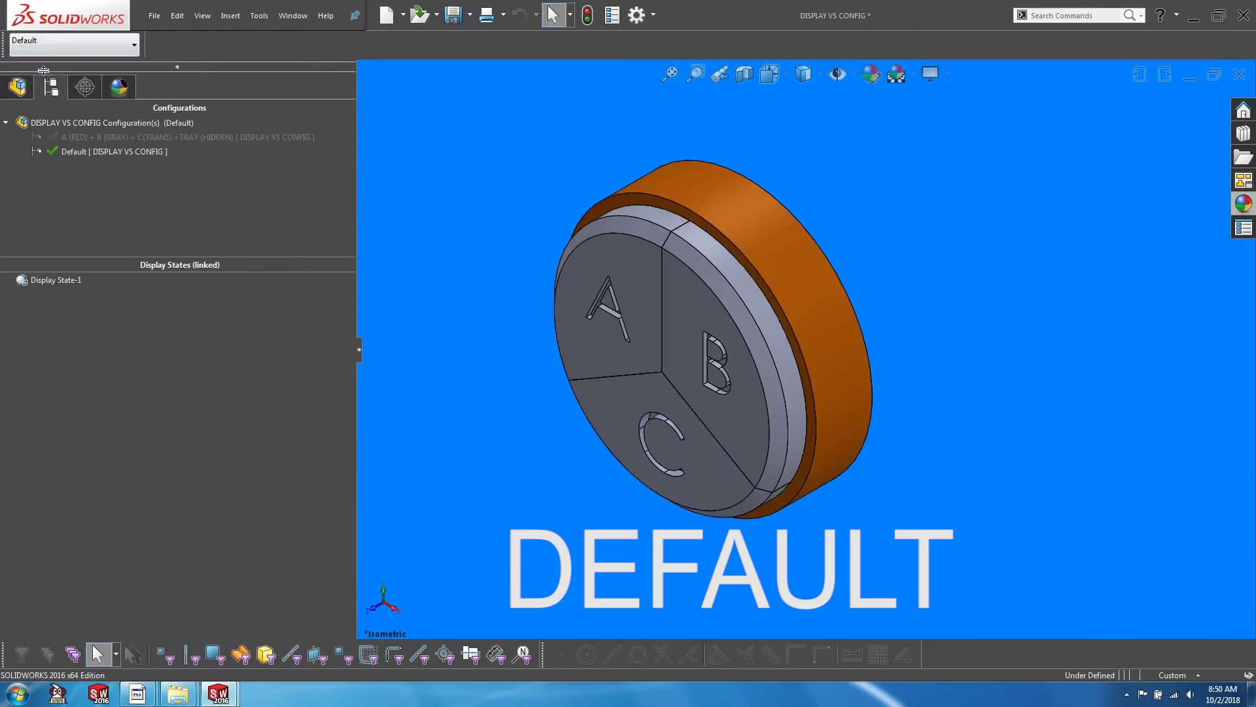
click(33, 53)
click(33, 61)
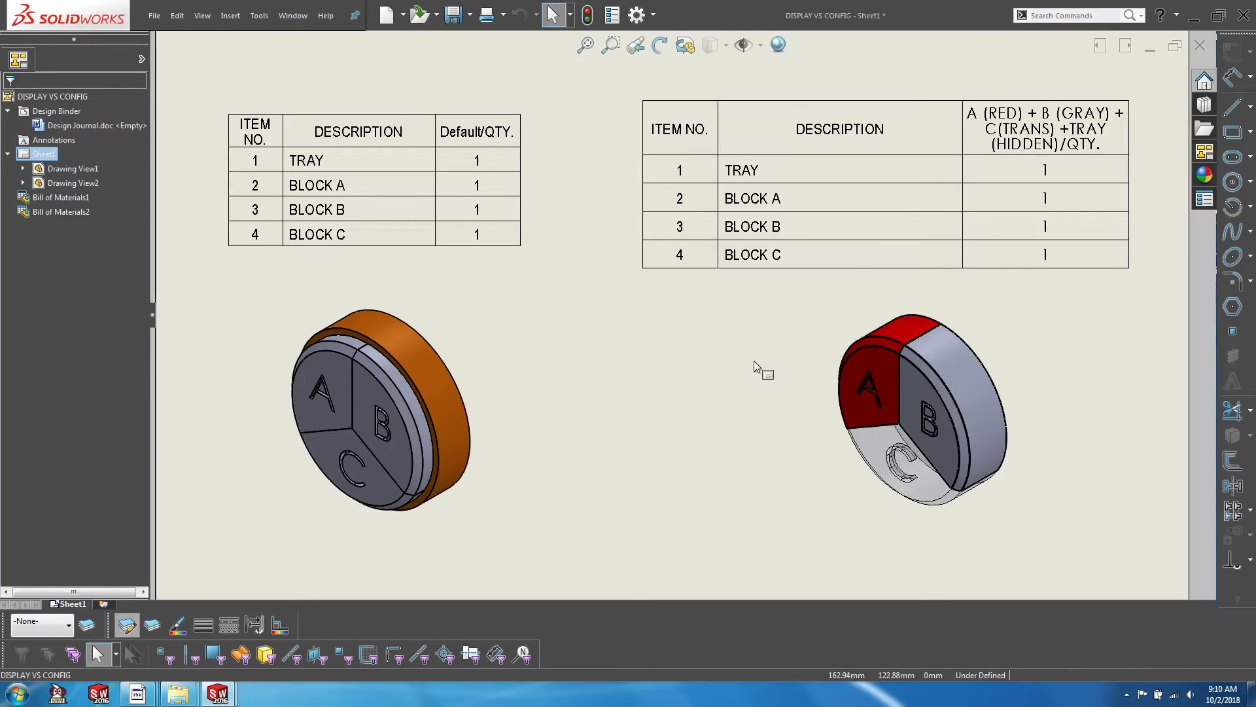
scroll(832, 266, down, 1)
click(833, 267)
Clear the table selection and reselect the right-hand bill of materials.
scroll(832, 267, up, 2)
click(782, 327)
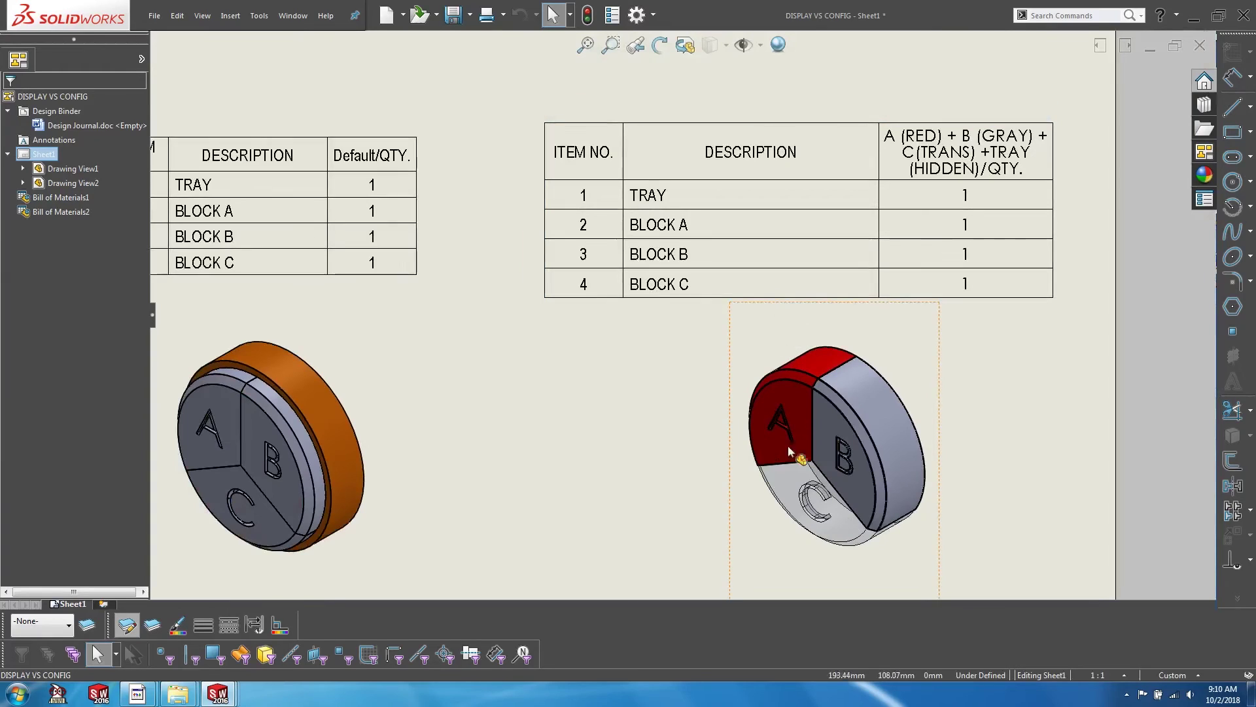
click(743, 223)
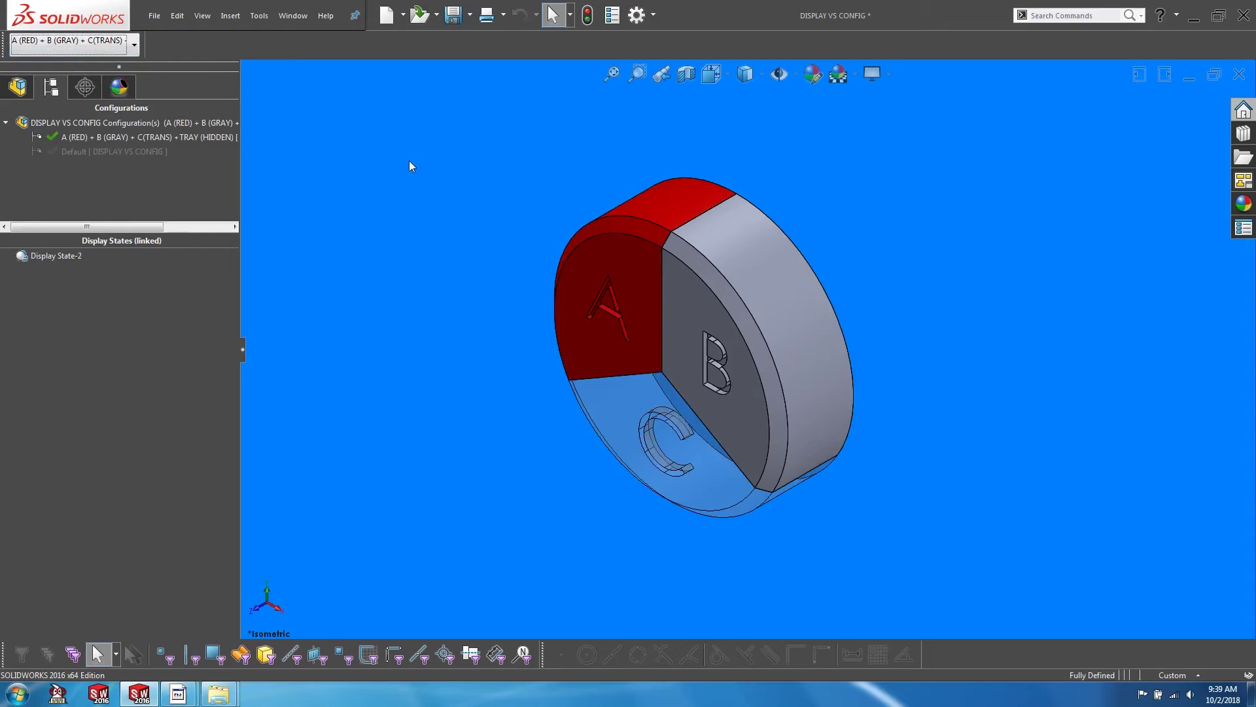
Starting from Default, add and activate a new configuration named 'test'.
click(135, 44)
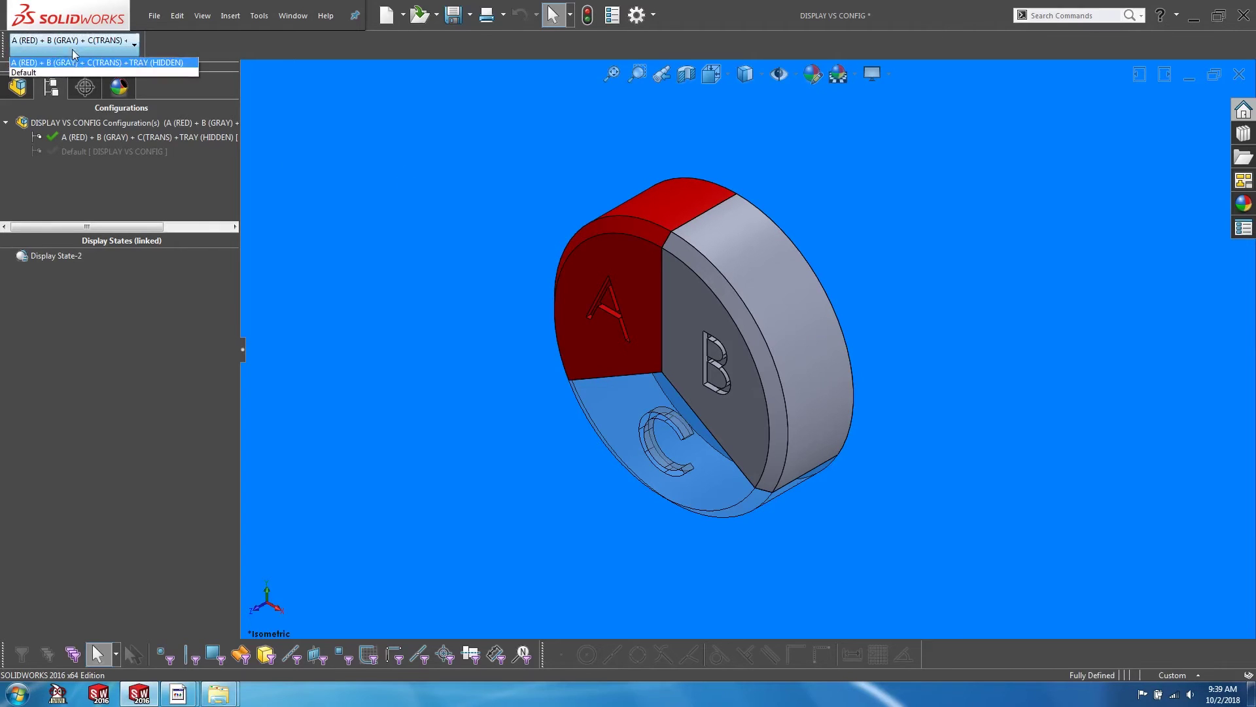
click(26, 73)
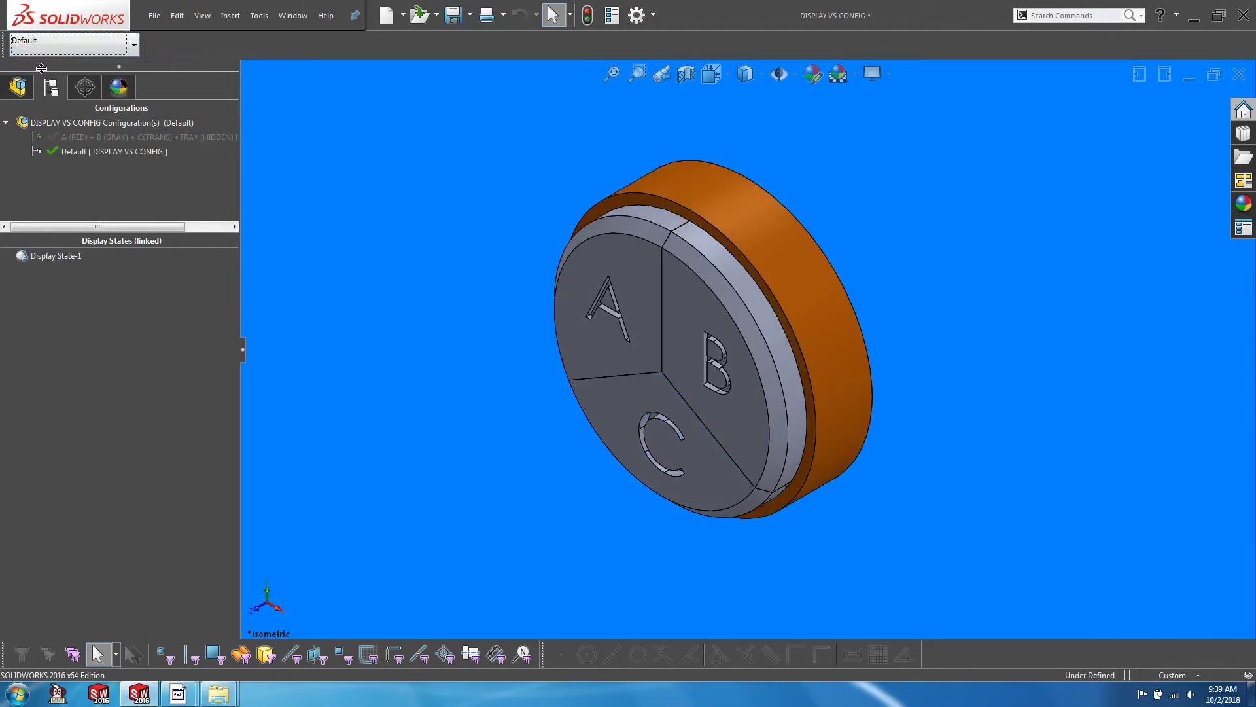
click(57, 123)
right_click(53, 125)
click(94, 251)
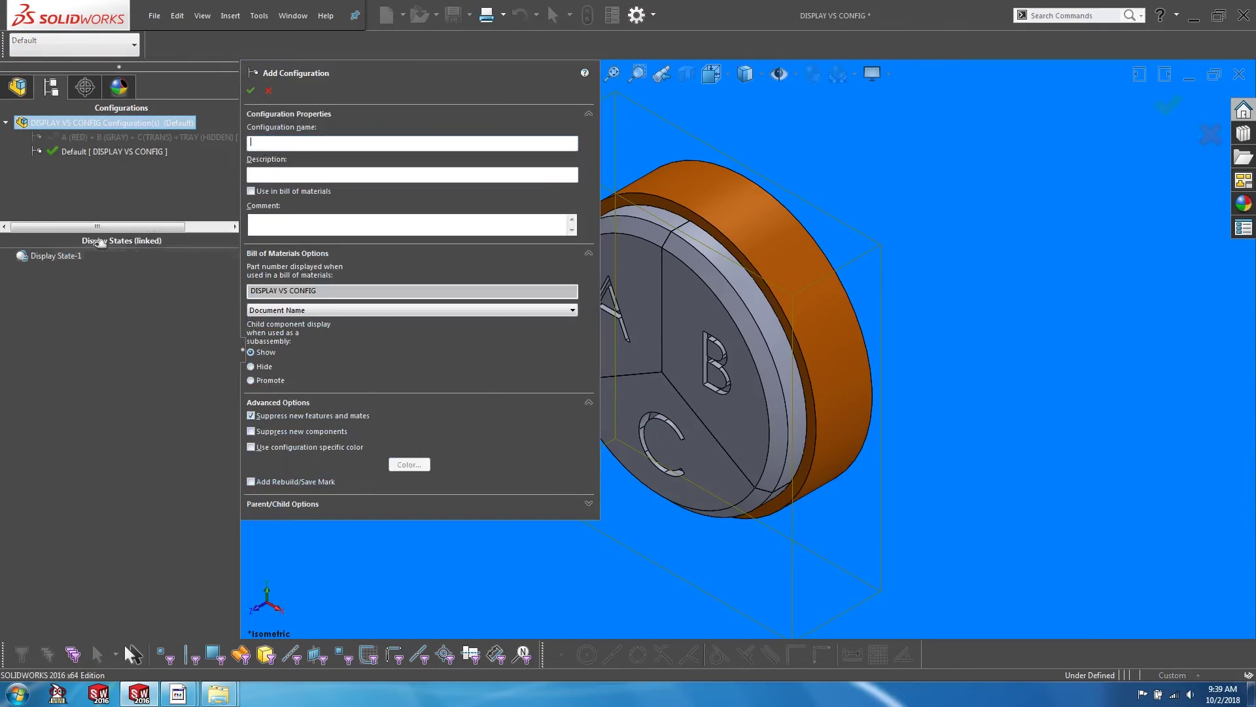
text(test)
click(249, 92)
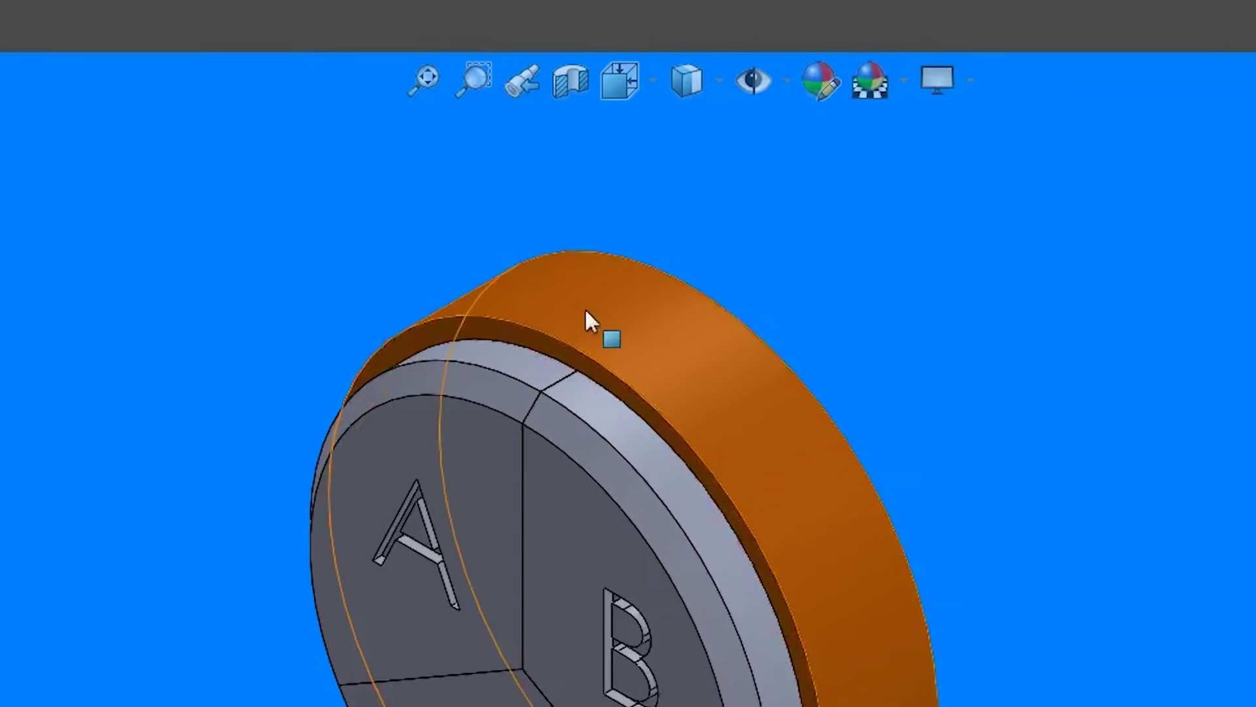
Set the tray as an envelope excluded from the BOM, for this configuration only.
right_click(695, 191)
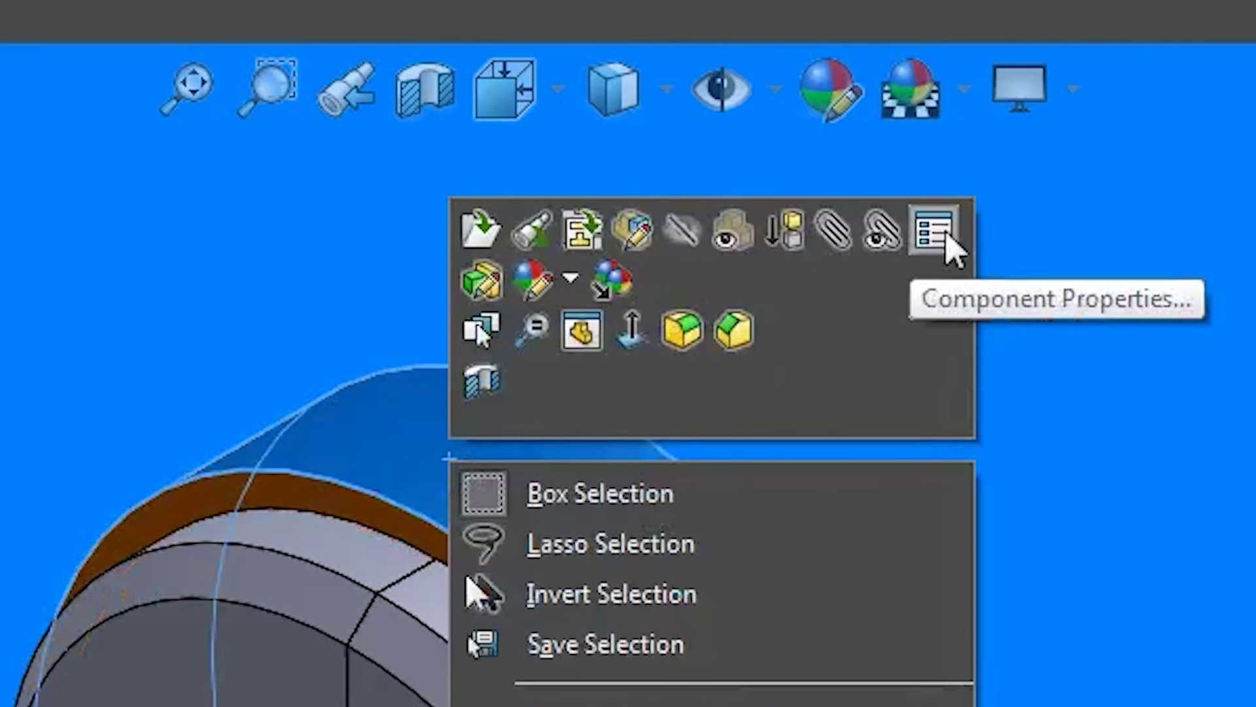
click(936, 230)
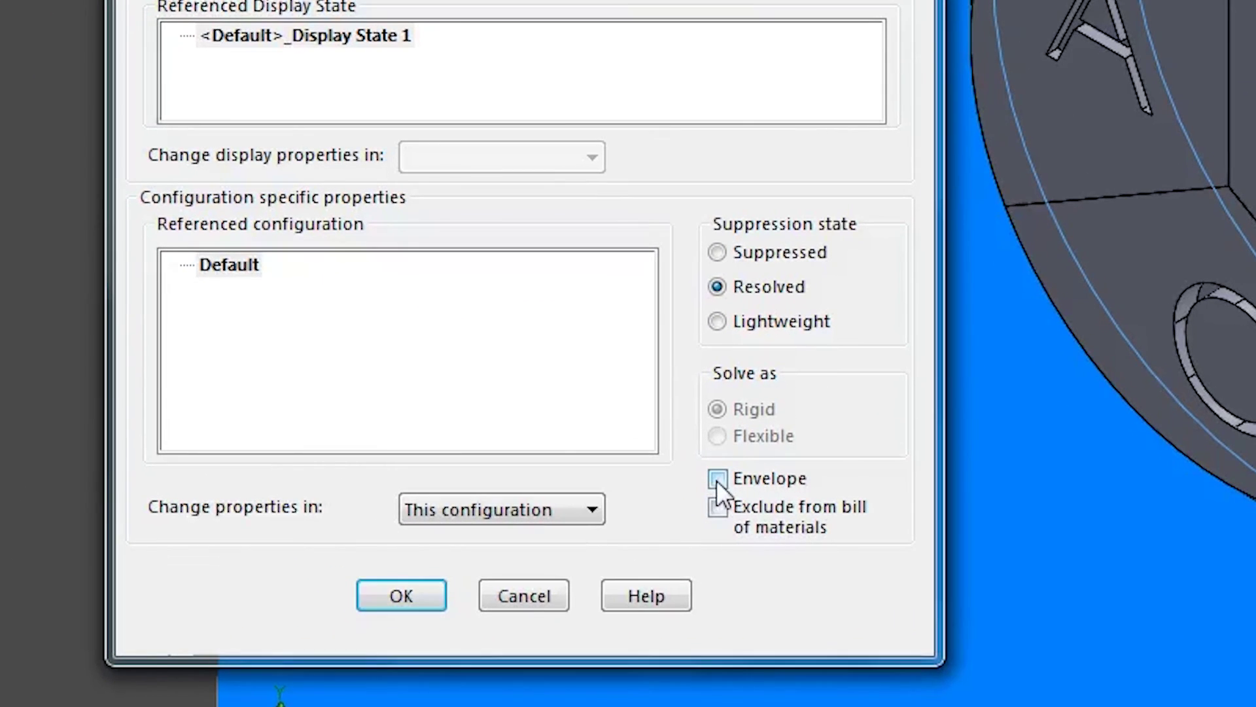
click(696, 480)
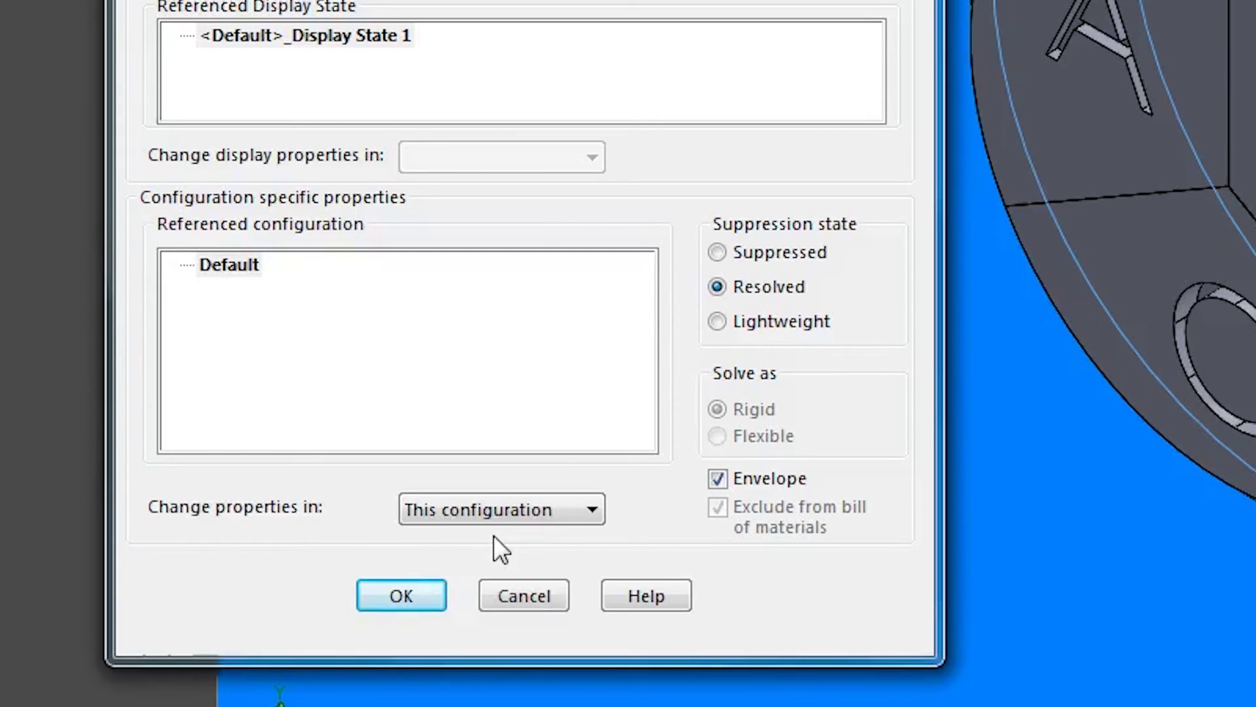
click(438, 511)
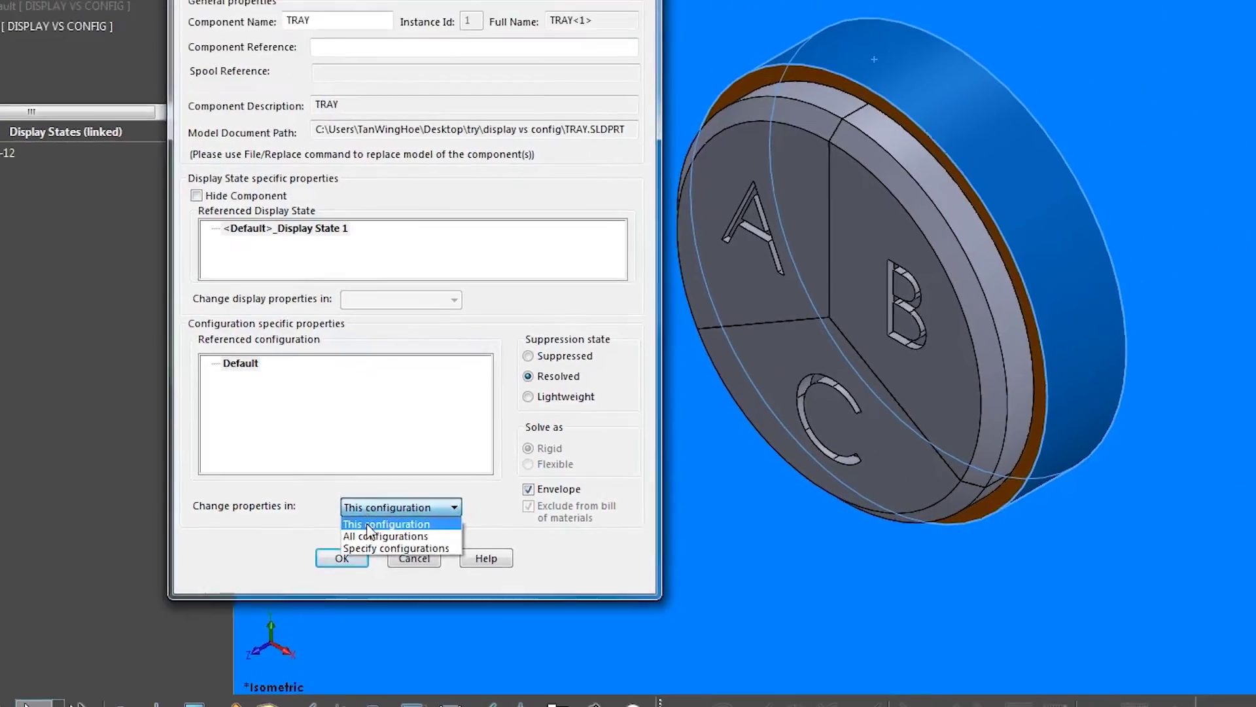
click(432, 534)
click(318, 542)
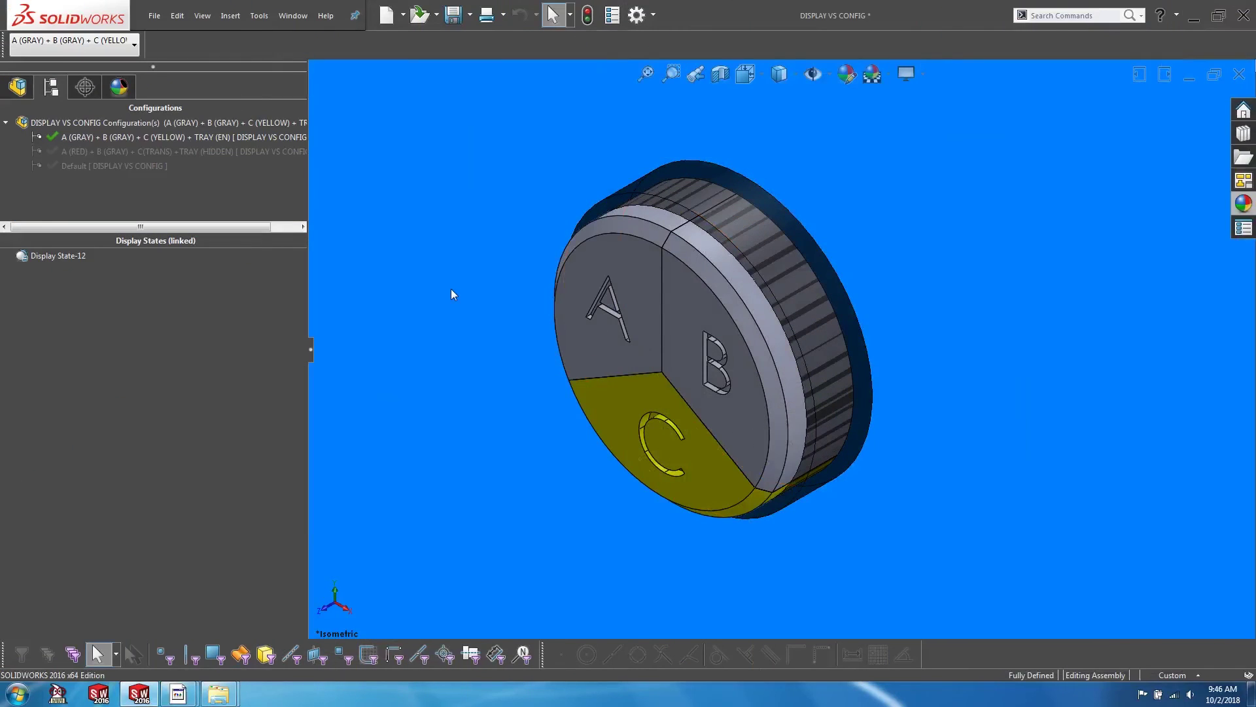
Check block C, then switch between the Default and red-A configurations and return to the yellow-C envelope configuration.
click(611, 406)
click(536, 418)
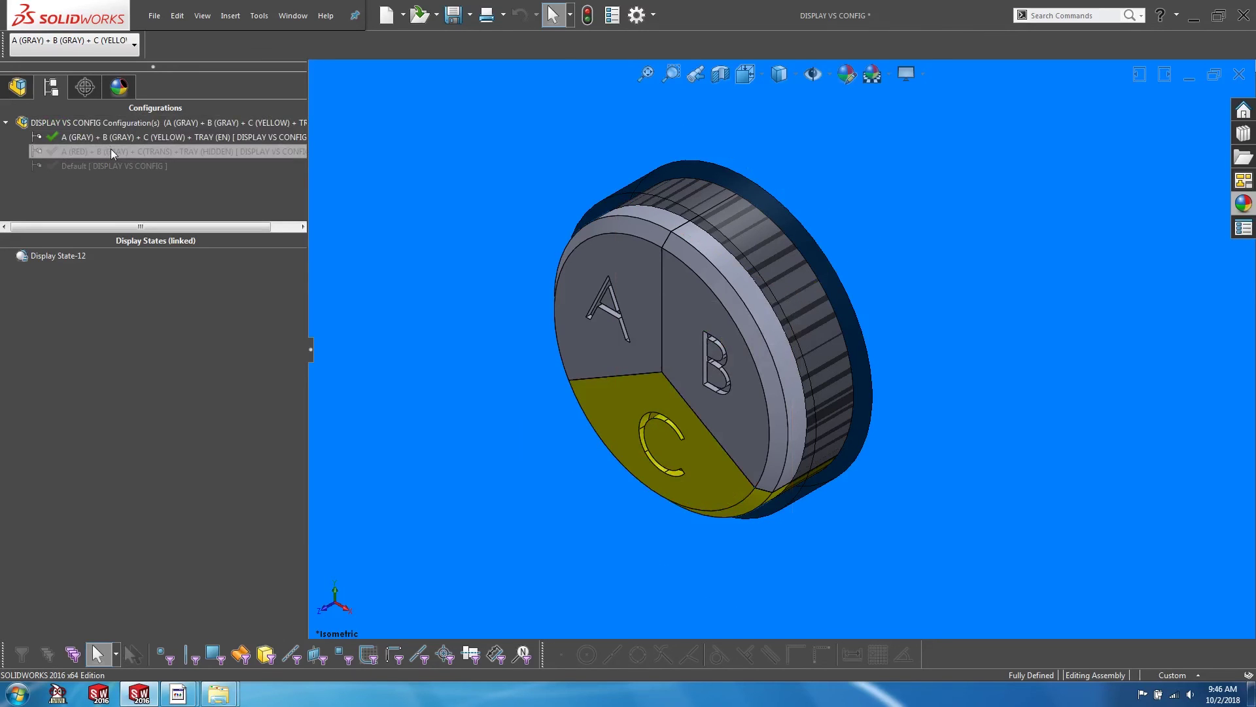
click(134, 44)
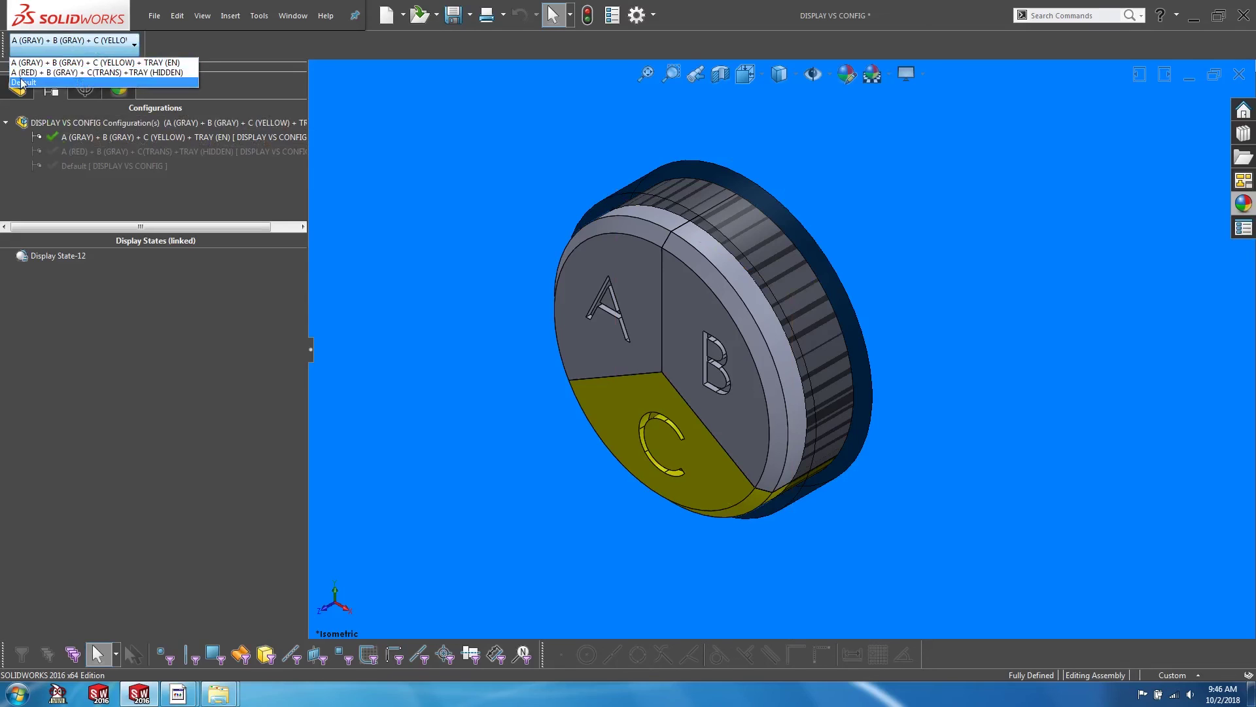
click(26, 84)
click(32, 45)
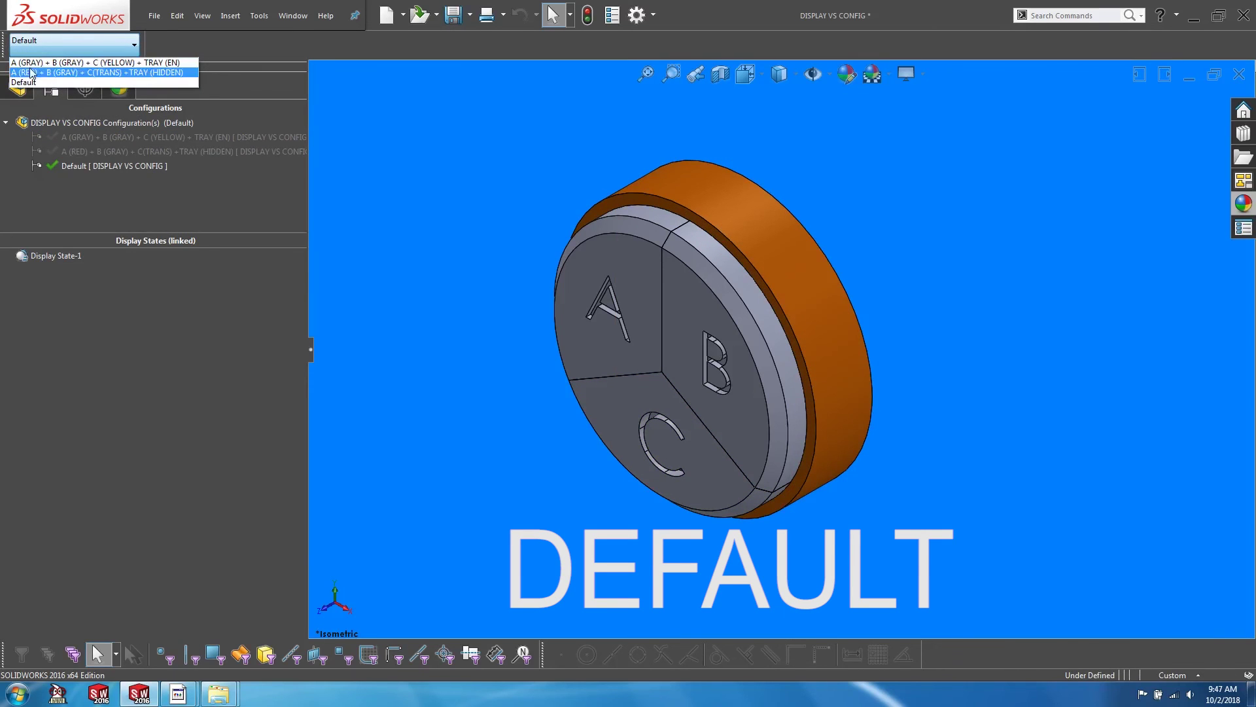
click(29, 66)
click(46, 53)
click(38, 59)
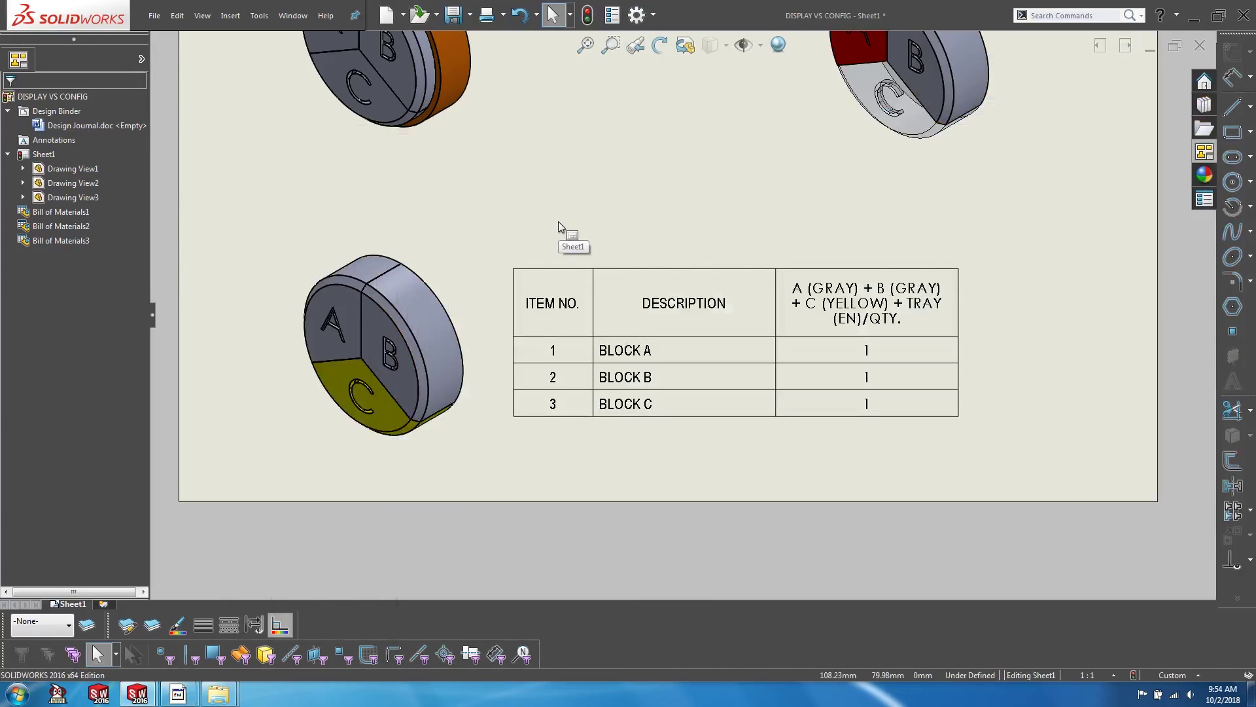
Select the third bill of materials, then set block A's colour to pure blue (0, 0, 255).
click(553, 349)
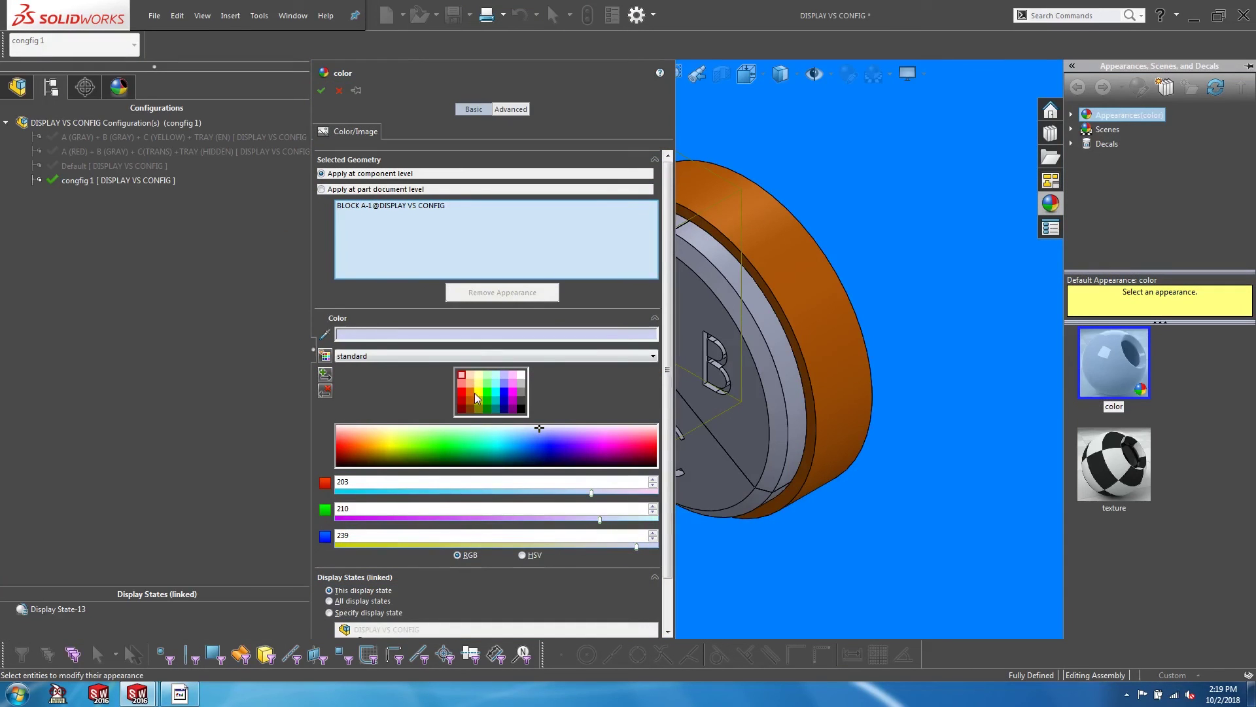
click(504, 392)
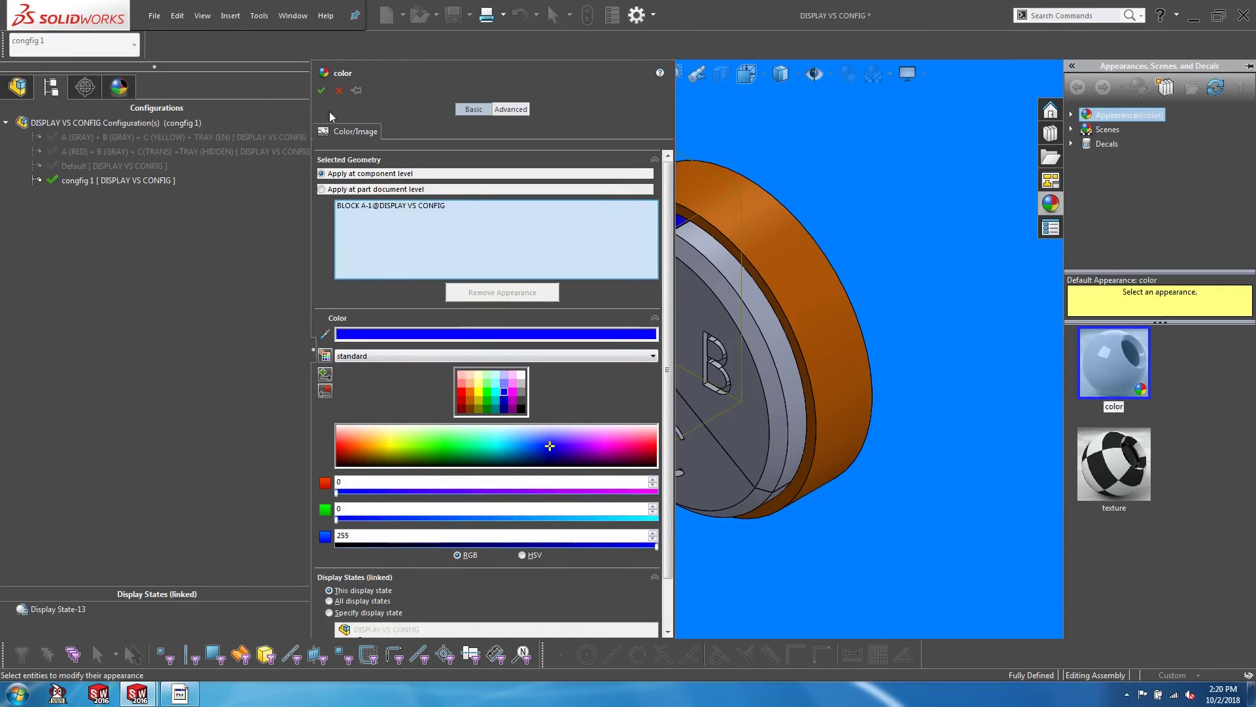
Confirm blue on block A and give block C a green appearance.
click(321, 90)
right_click(722, 142)
click(496, 277)
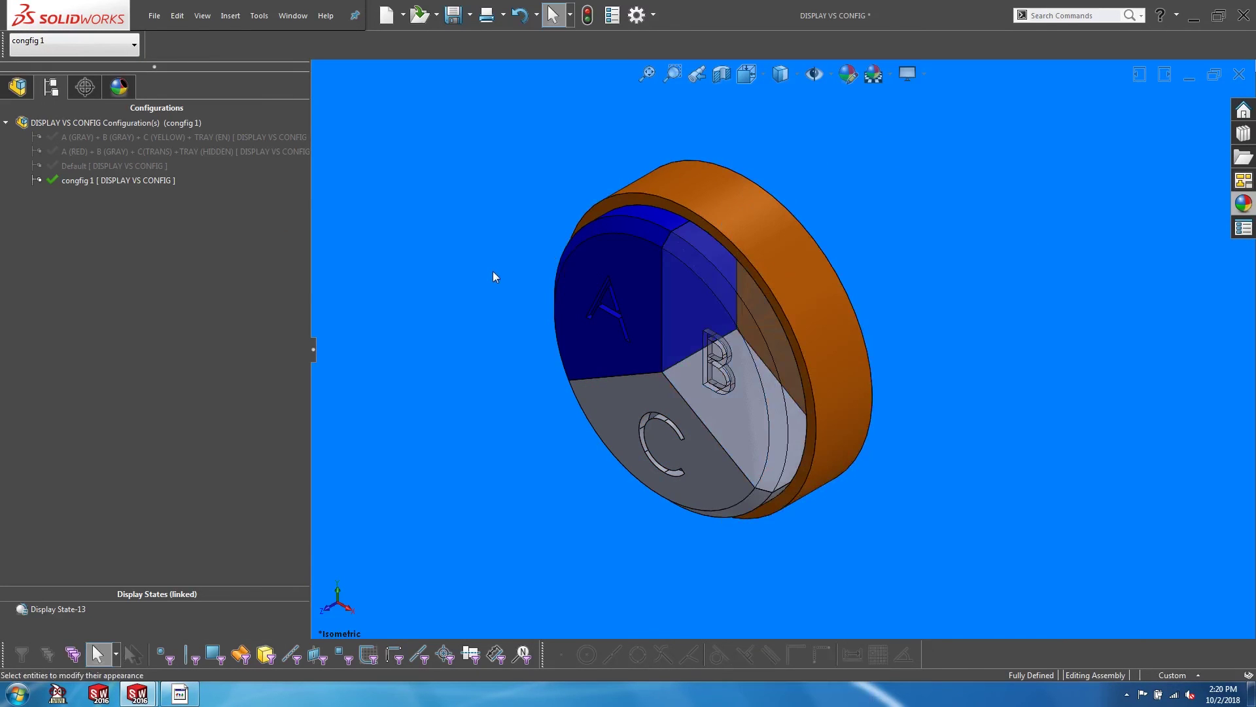
right_click(615, 445)
click(656, 143)
click(694, 177)
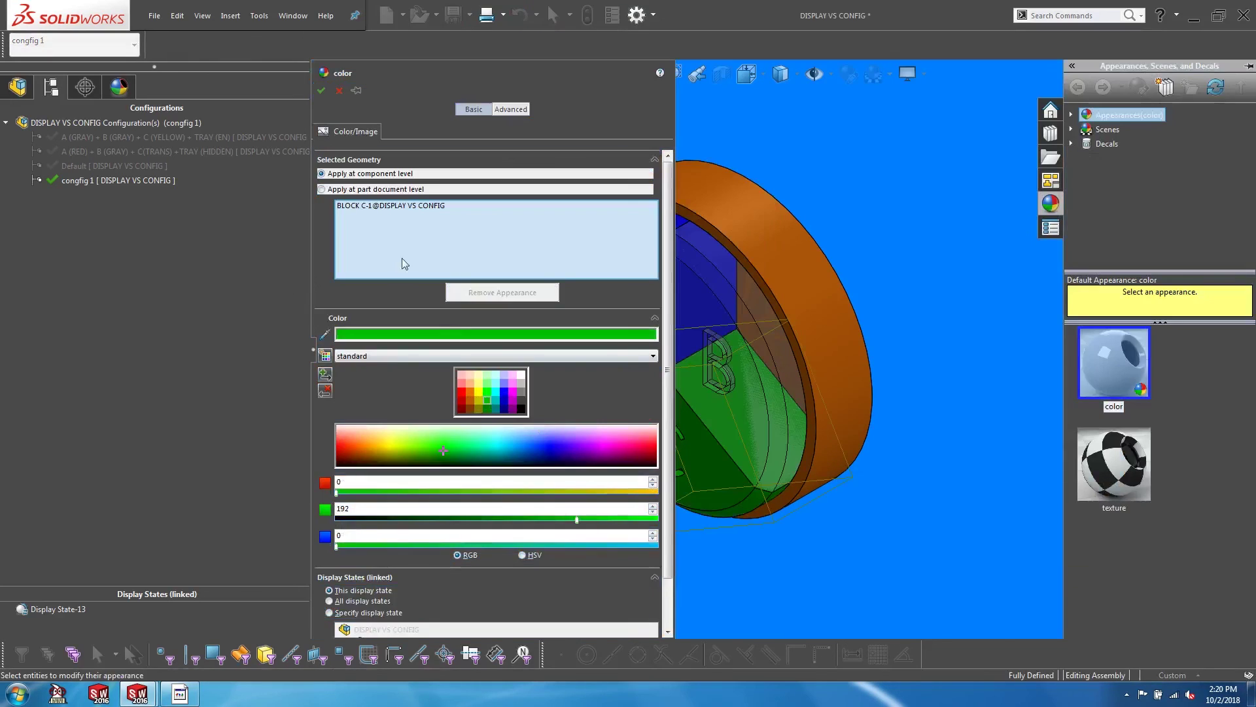
click(321, 90)
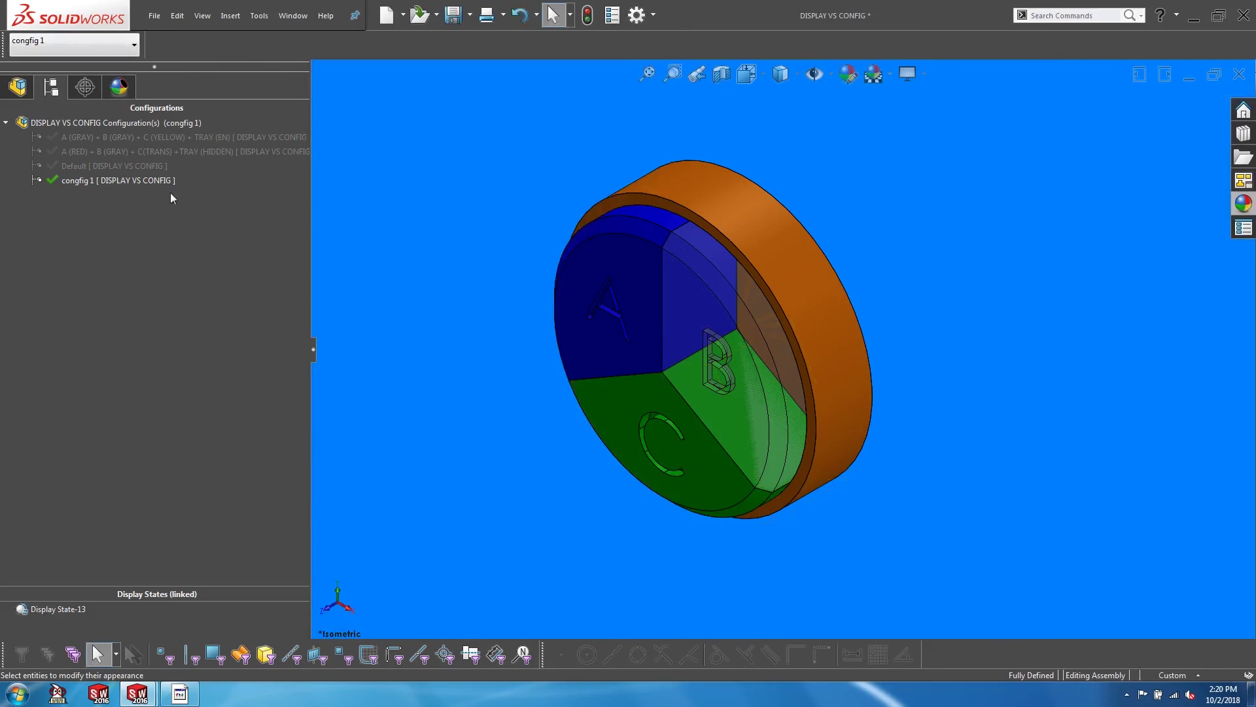
Switch through the yellow-C, red-A and Default configurations, then return to config 1.
click(68, 51)
click(40, 62)
click(69, 52)
click(39, 72)
click(68, 51)
click(27, 82)
click(68, 51)
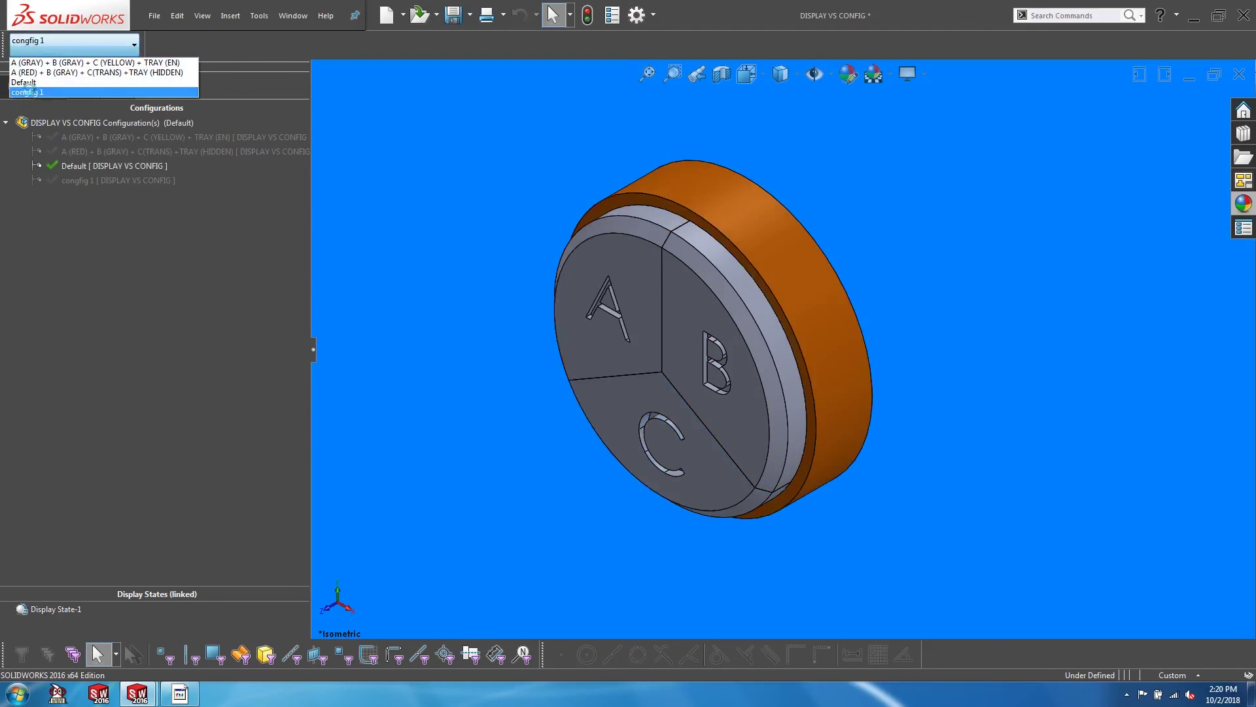
click(26, 92)
Add a new configuration named 'config 2'.
right_click(79, 122)
click(164, 228)
text(config 2)
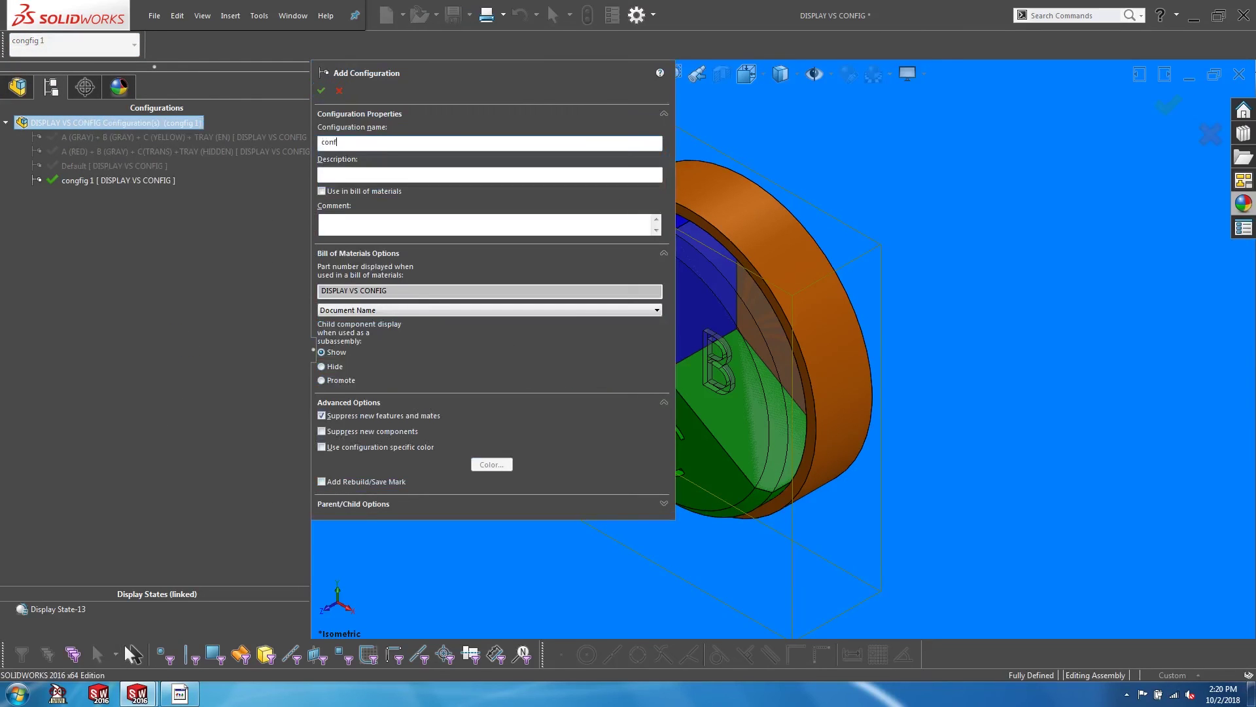